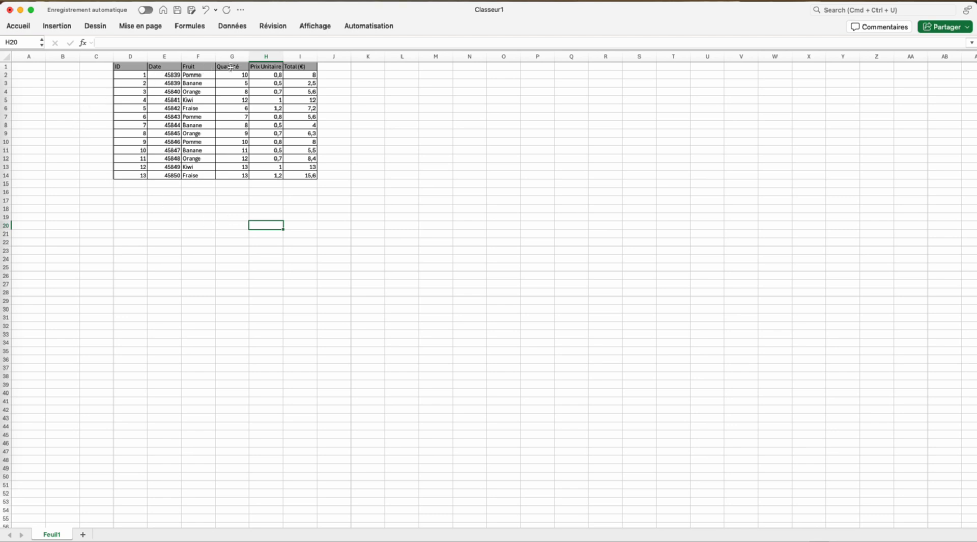
Apply the blue-white-red colour scale to the Quantité values in G2:G14.
left_click_drag(235, 73, 239, 176)
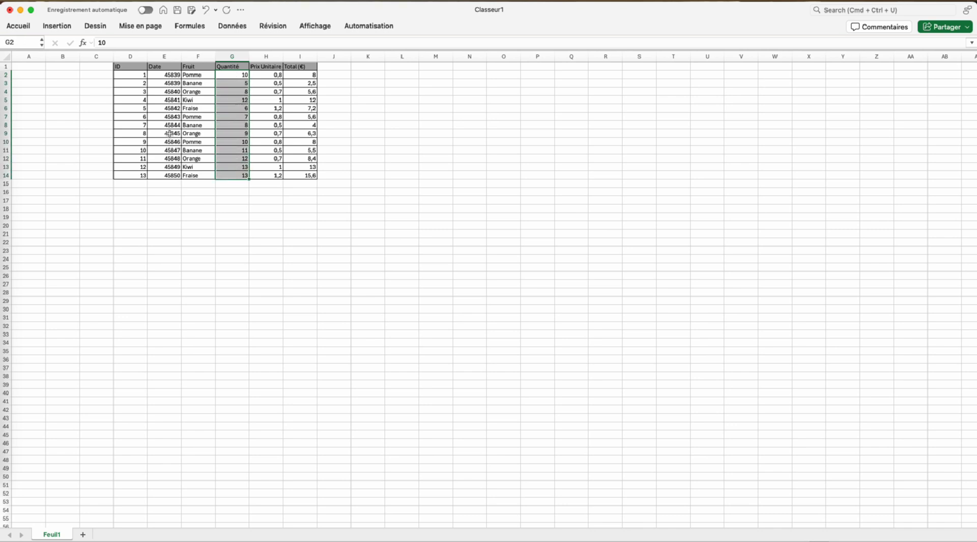
left_click(19, 26)
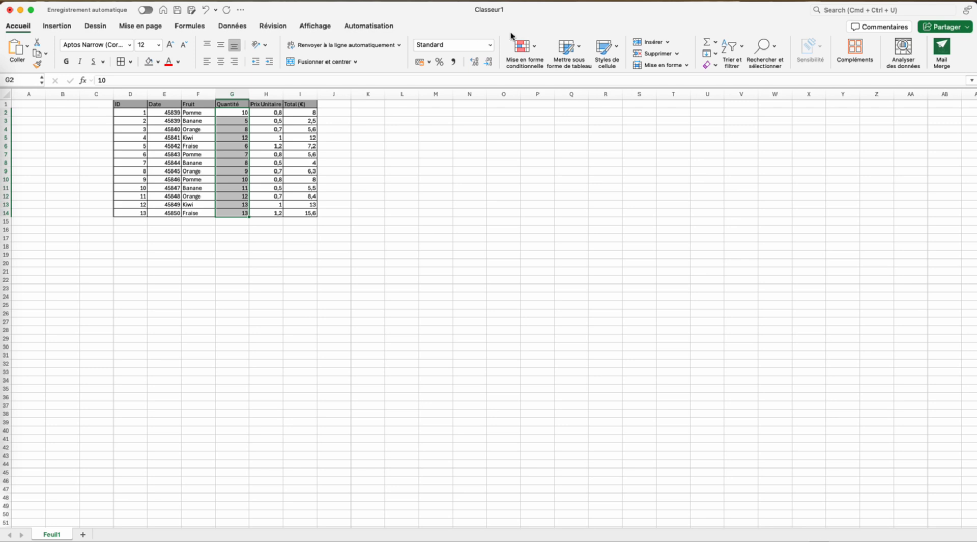
left_click(533, 50)
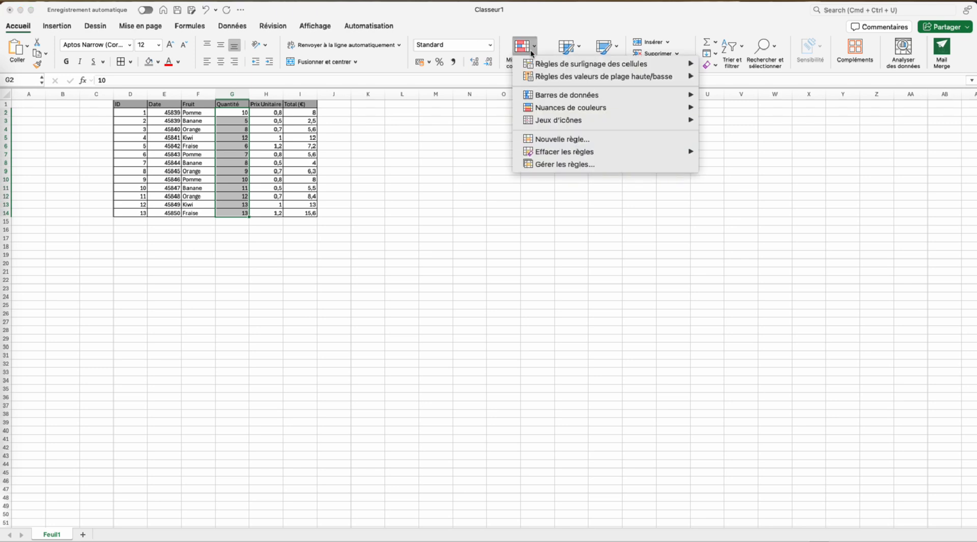
mouse_move(554, 109)
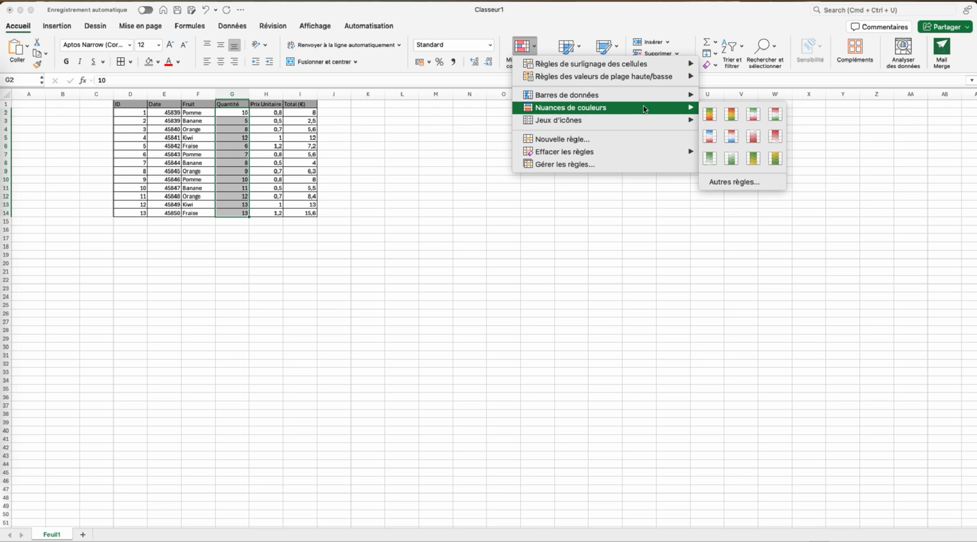
left_click(711, 137)
left_click(528, 181)
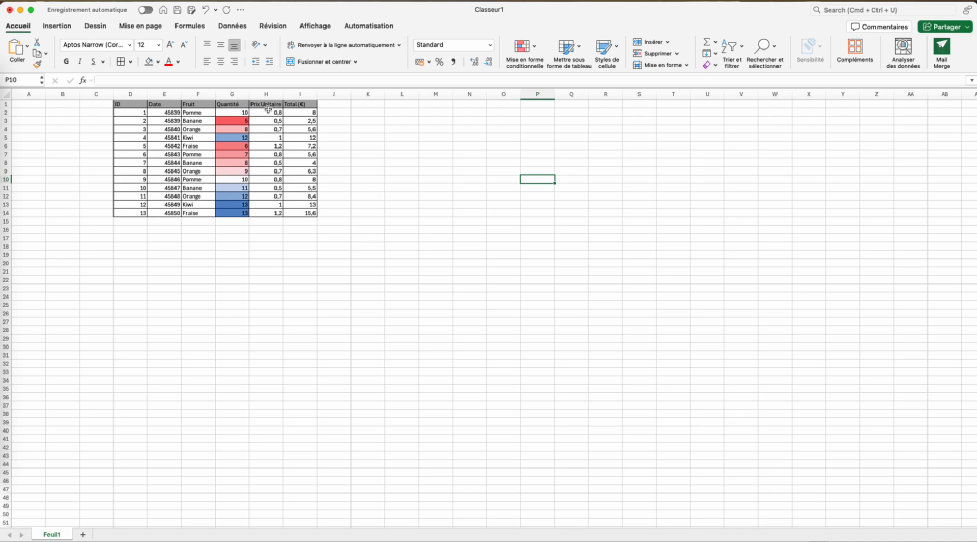
Try highlighting duplicate values in Prix Unitaire cells H2:H14 with the default light red format, and undo the rule.
left_click_drag(271, 112, 268, 212)
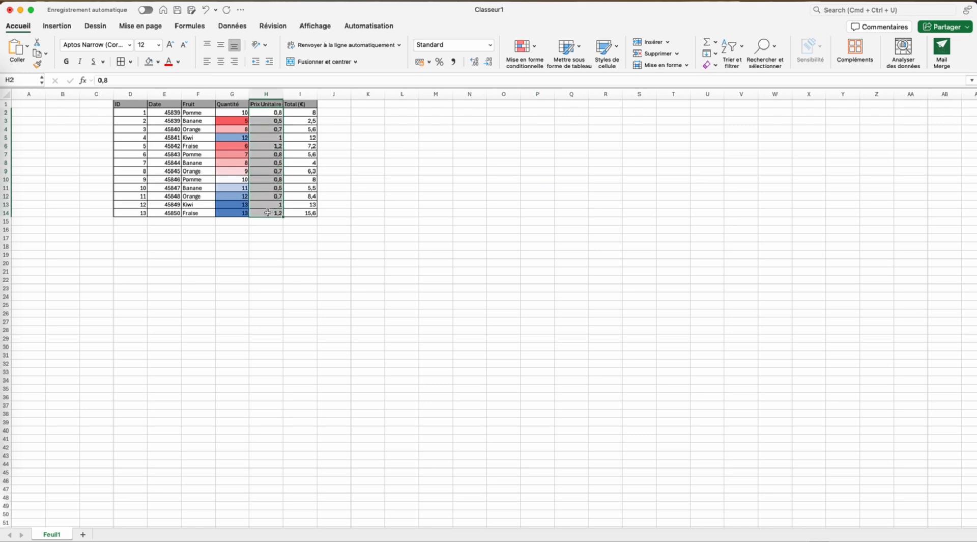
left_click(535, 47)
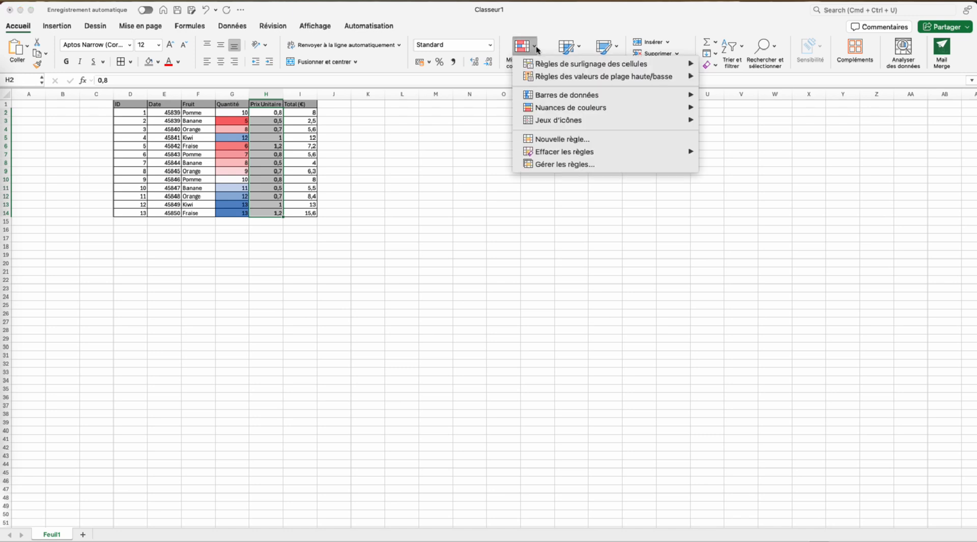
mouse_move(554, 65)
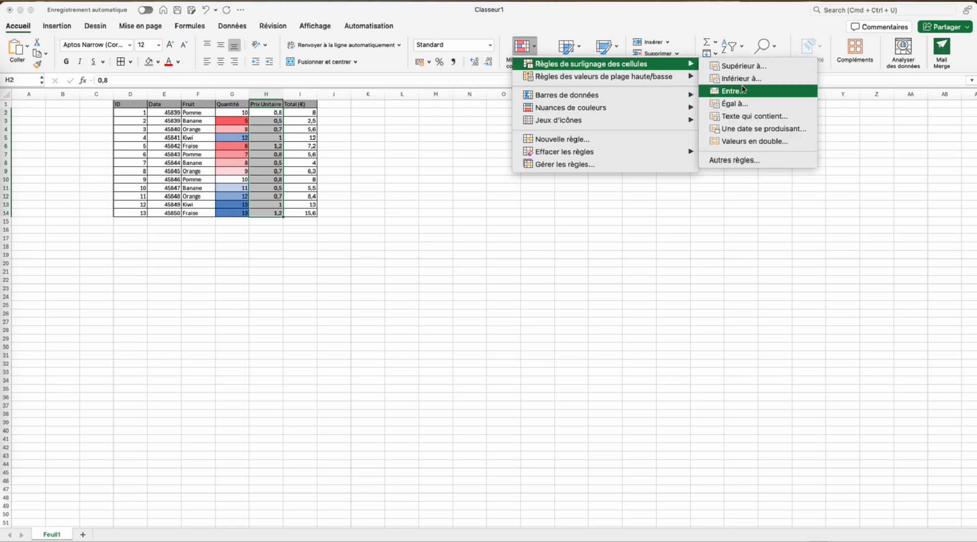
left_click(739, 143)
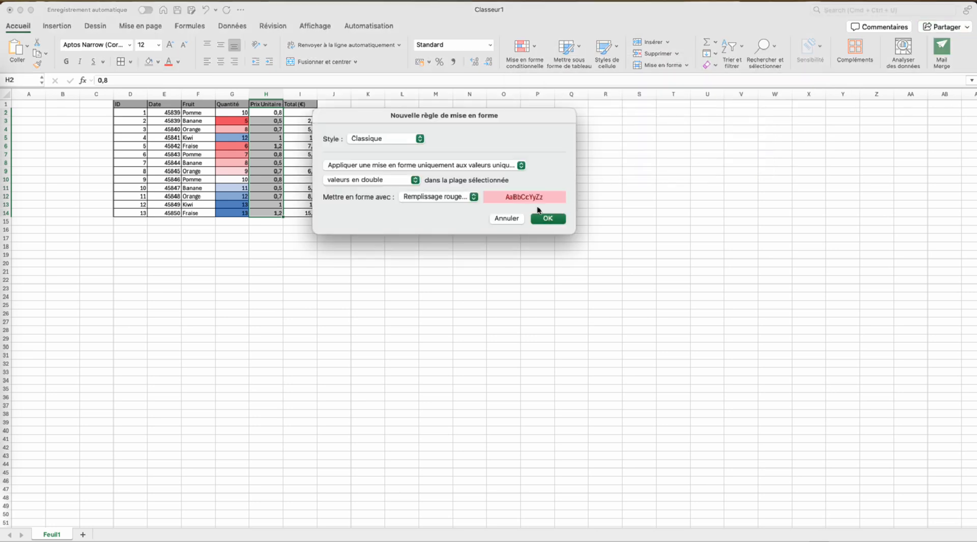
left_click(549, 219)
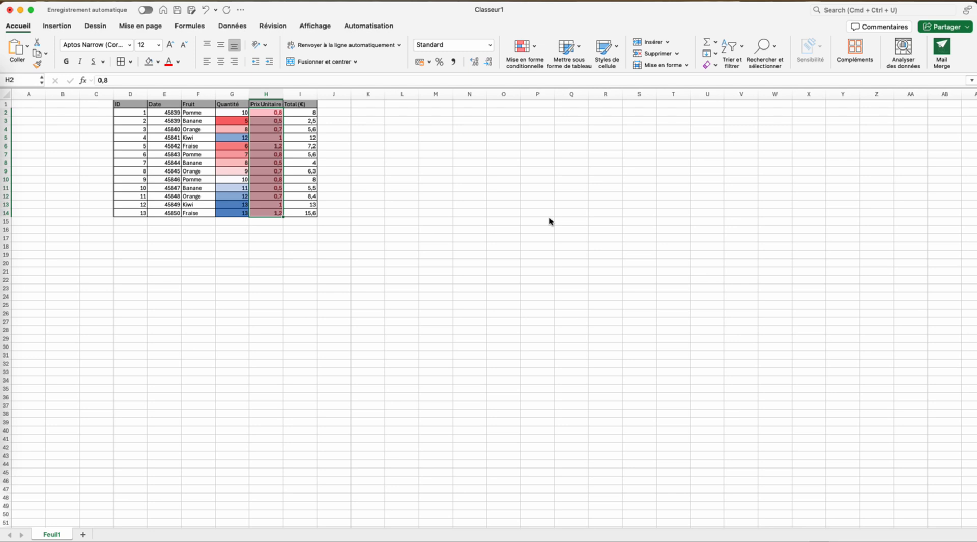
left_click(206, 10)
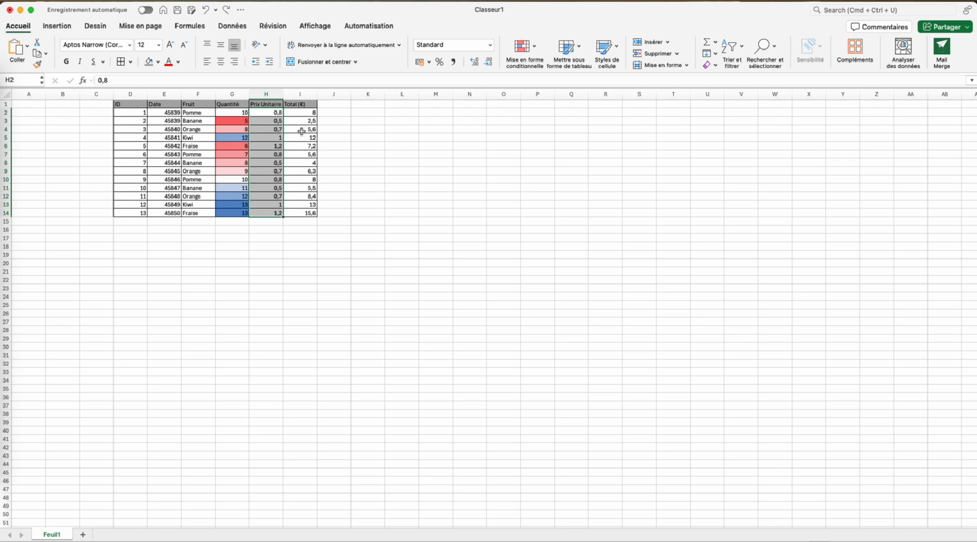
left_click(371, 130)
Highlight the duplicate values in Prix Unitaire cells H2:H14 with light red fill and dark red text.
left_click_drag(266, 110, 268, 211)
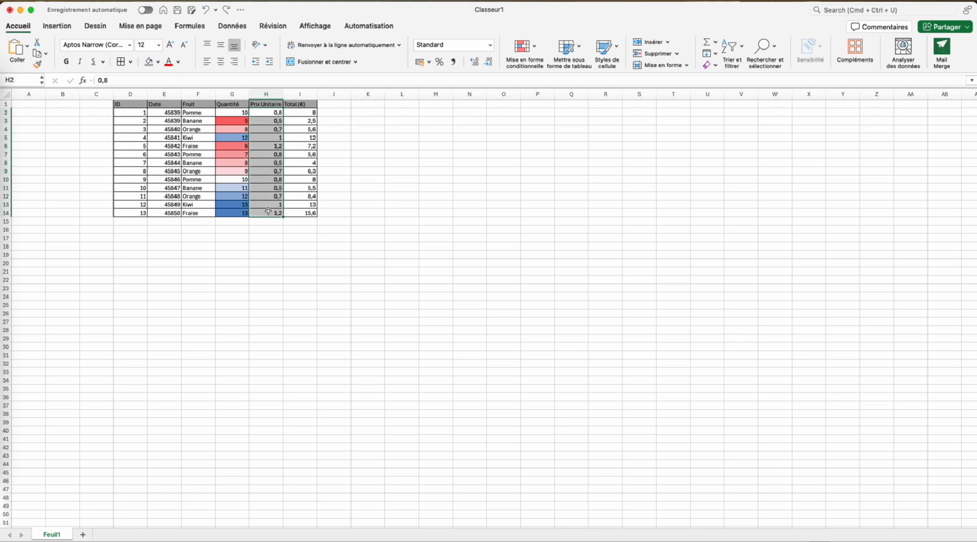
left_click(523, 46)
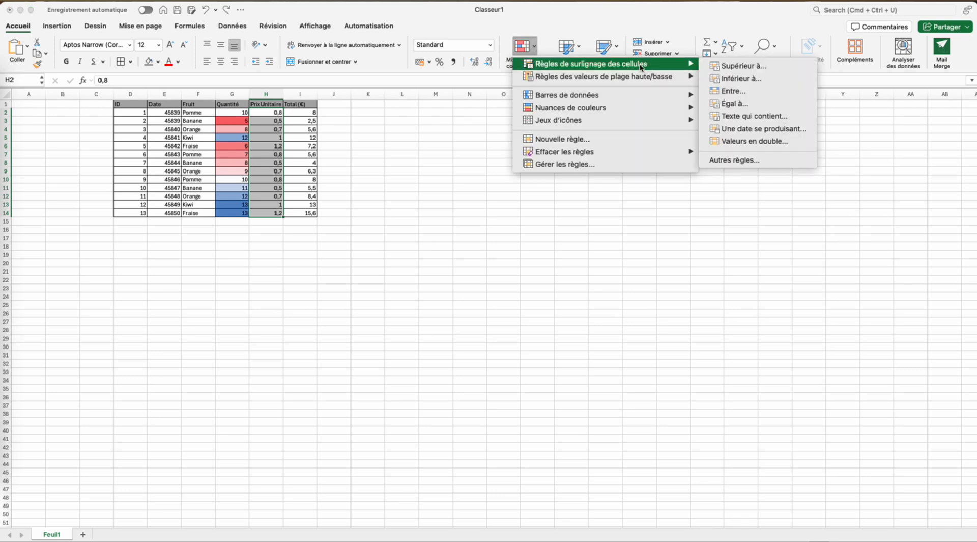
left_click(749, 141)
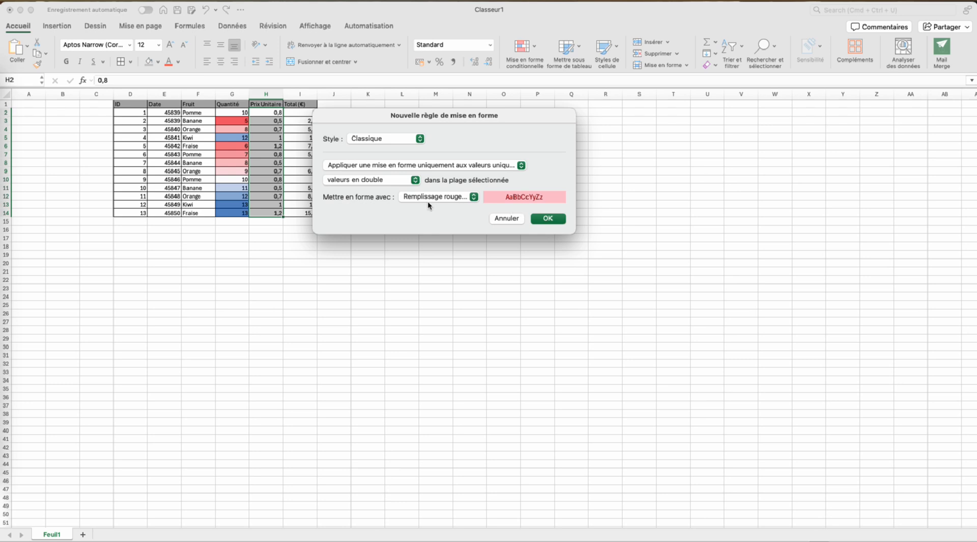
left_click(453, 165)
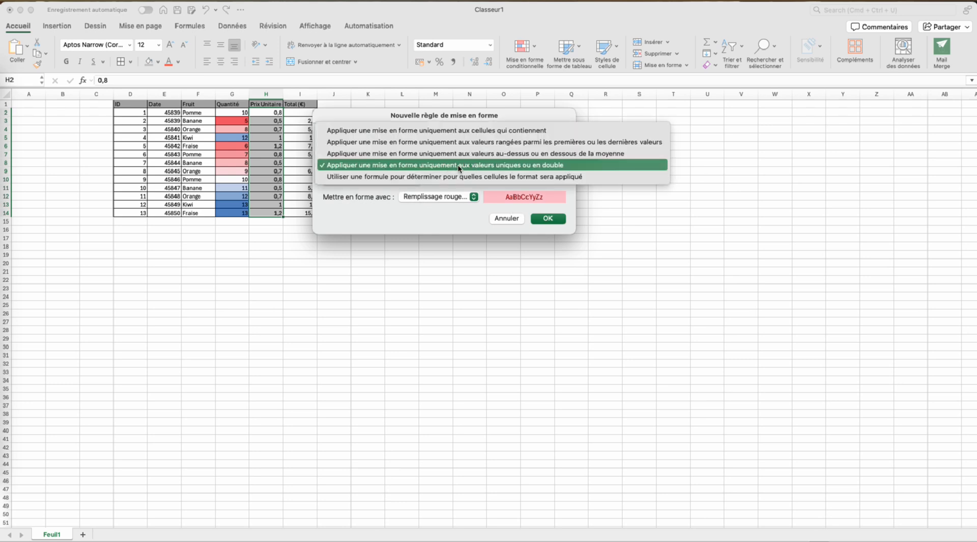
left_click(463, 168)
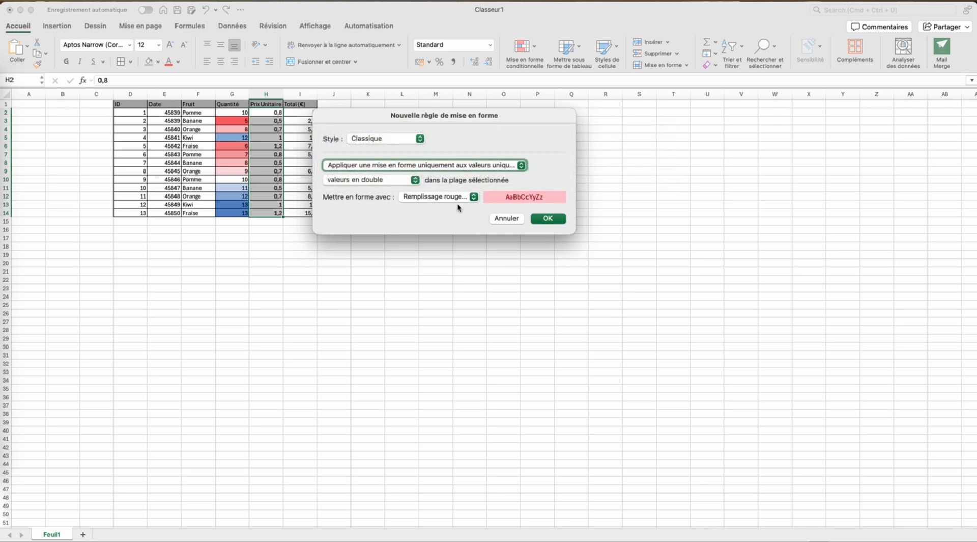
left_click(542, 219)
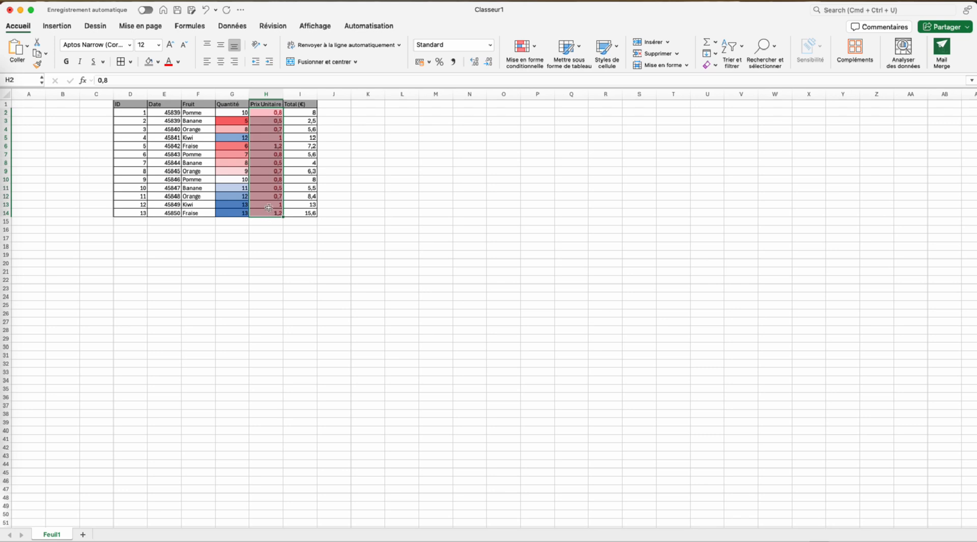
left_click(393, 188)
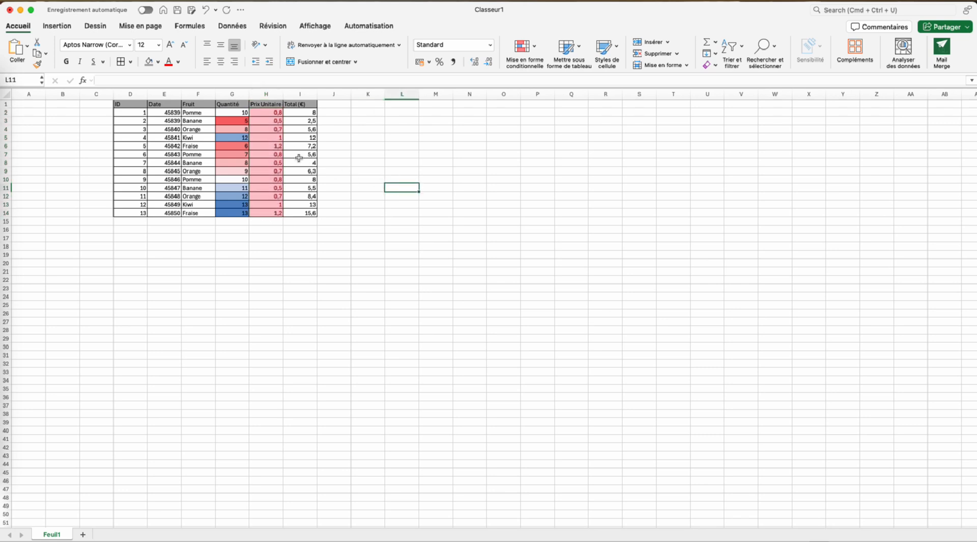
Set the unit price of Fraise in H6 to 10,2.
left_click(272, 147)
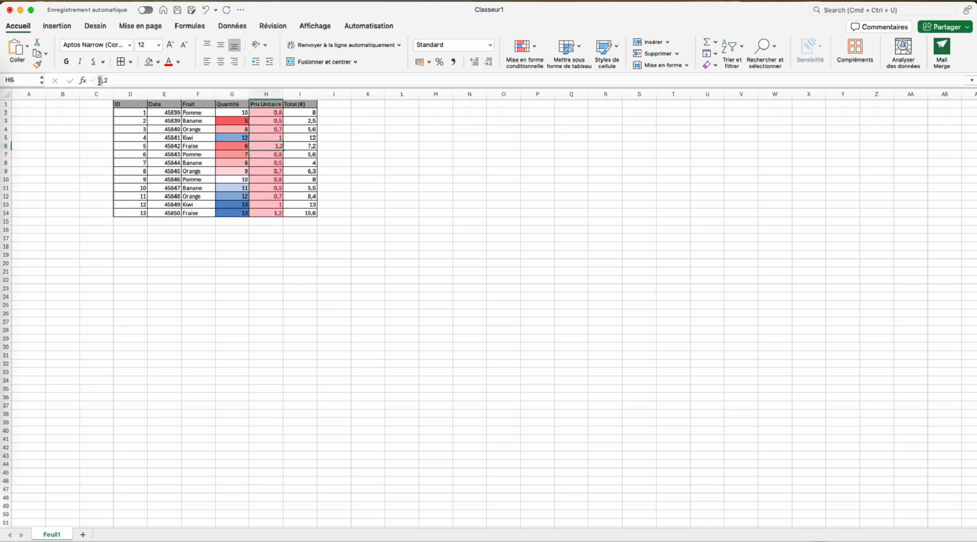
left_click(99, 80)
type("0")
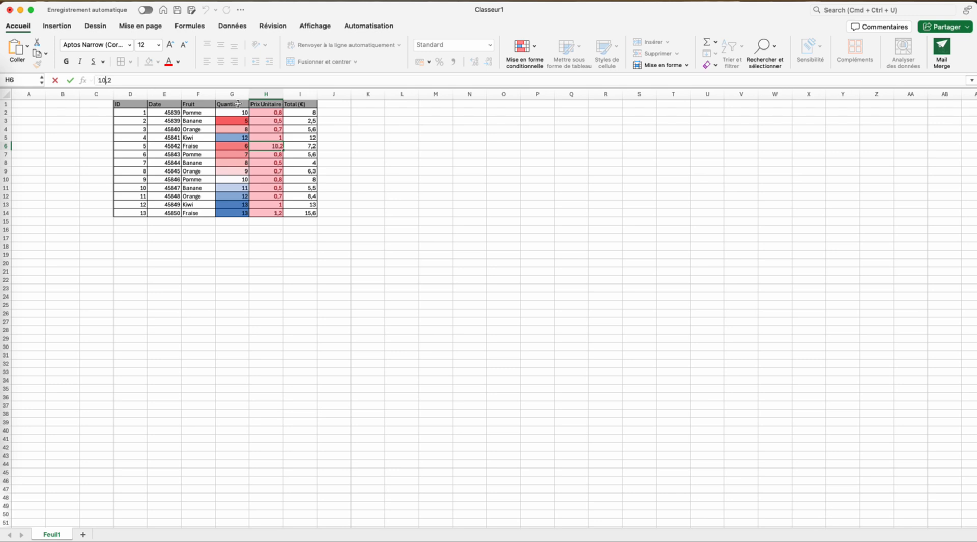
left_click(388, 137)
left_click(422, 260)
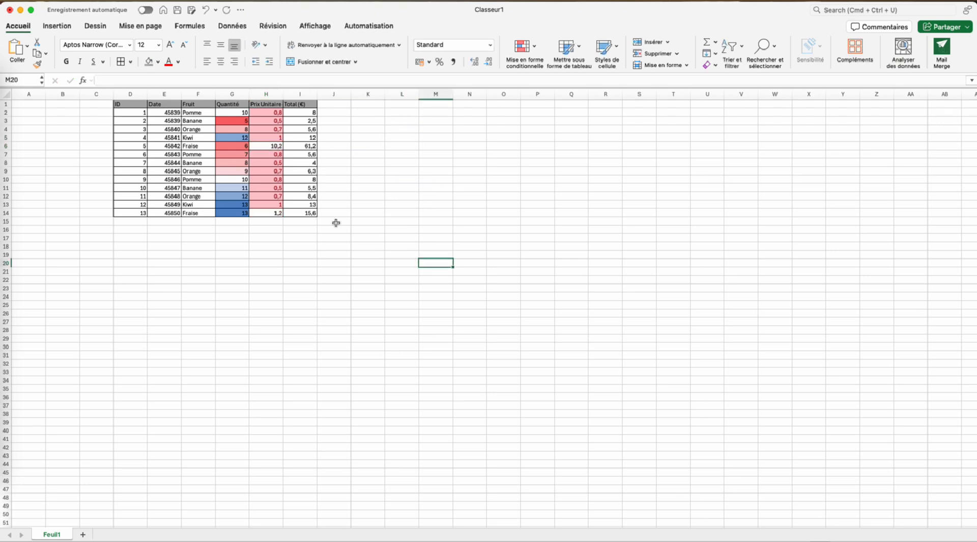
Set the unit price of Pomme in H10 to 5,8.
left_click(276, 179)
left_click(101, 80)
key("BackSpace")
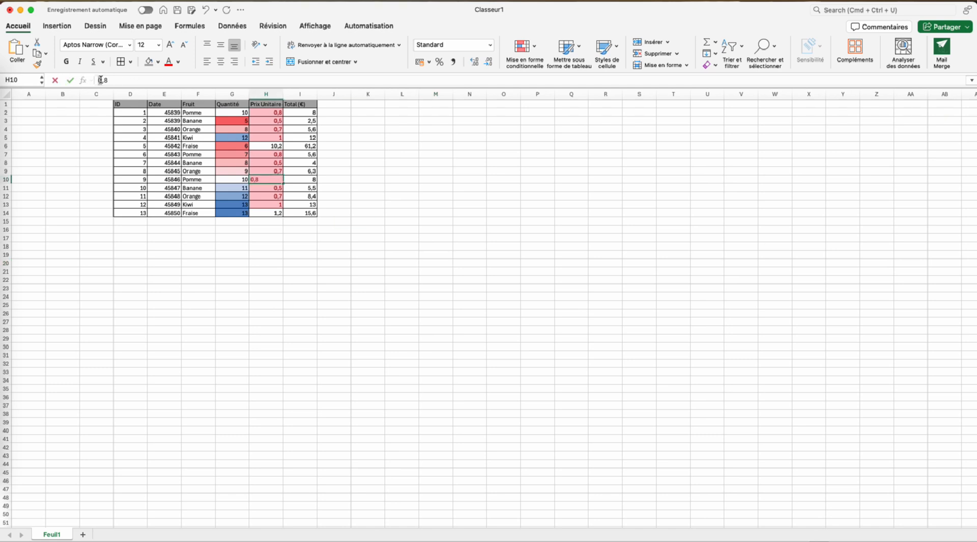
type("5")
left_click(410, 138)
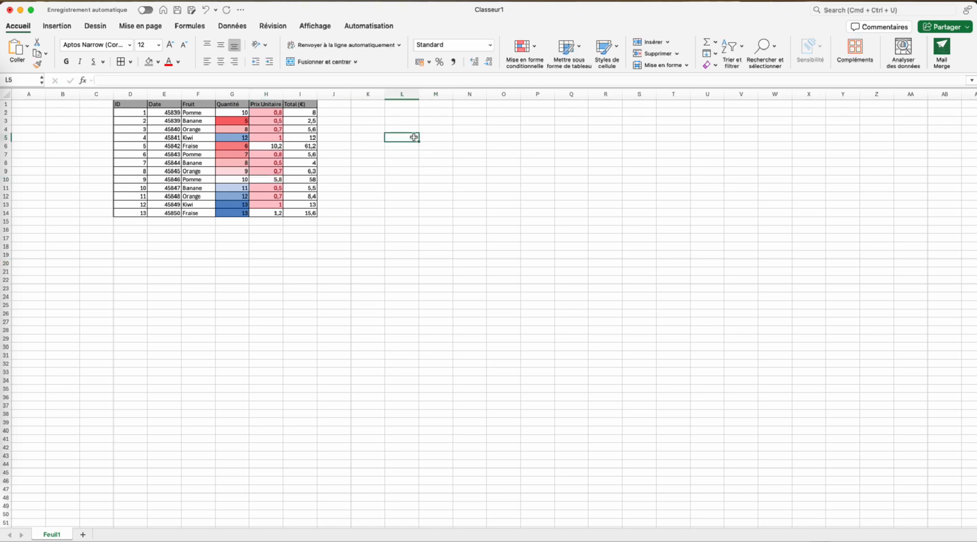
left_click(422, 262)
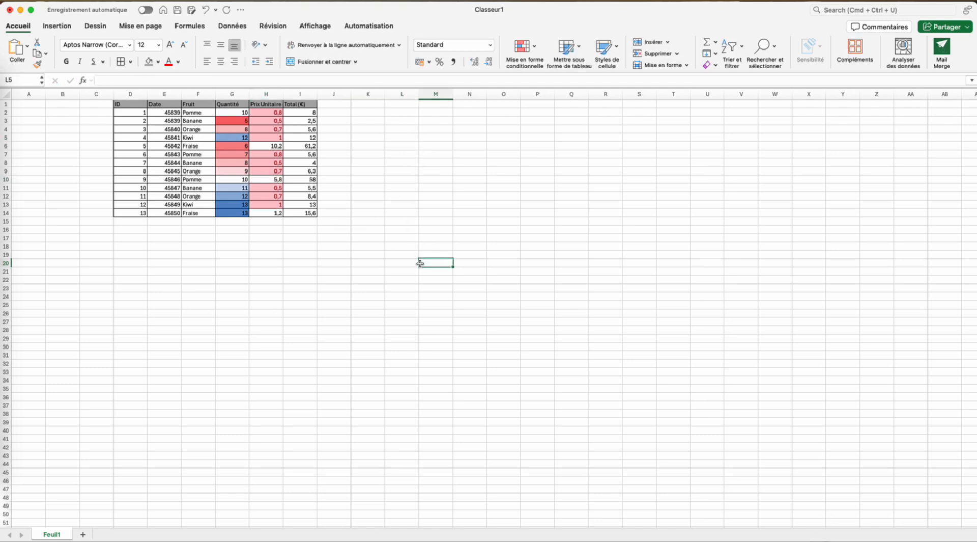
Set the unit price of Pomme in H2 to 9,8.
left_click(275, 113)
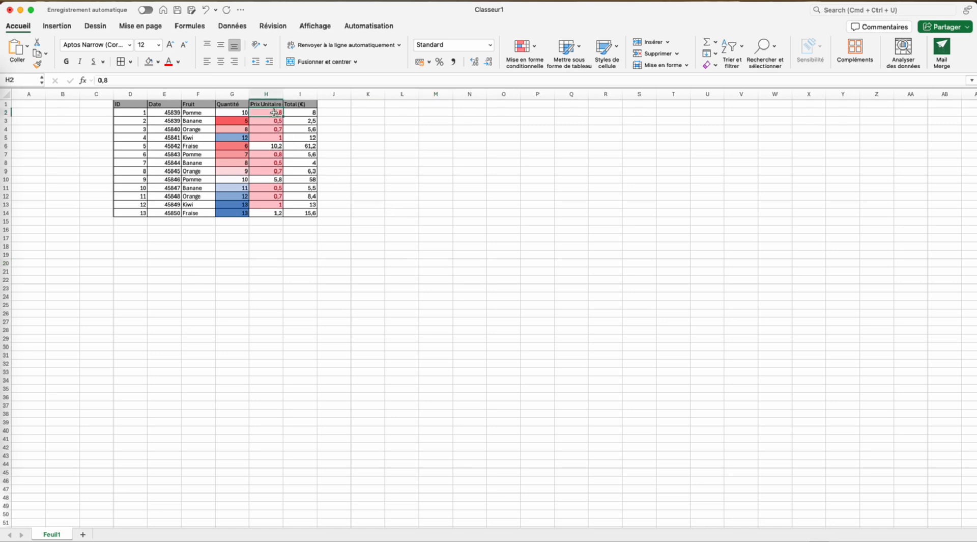
left_click(100, 81)
key("BackSpace")
type("9")
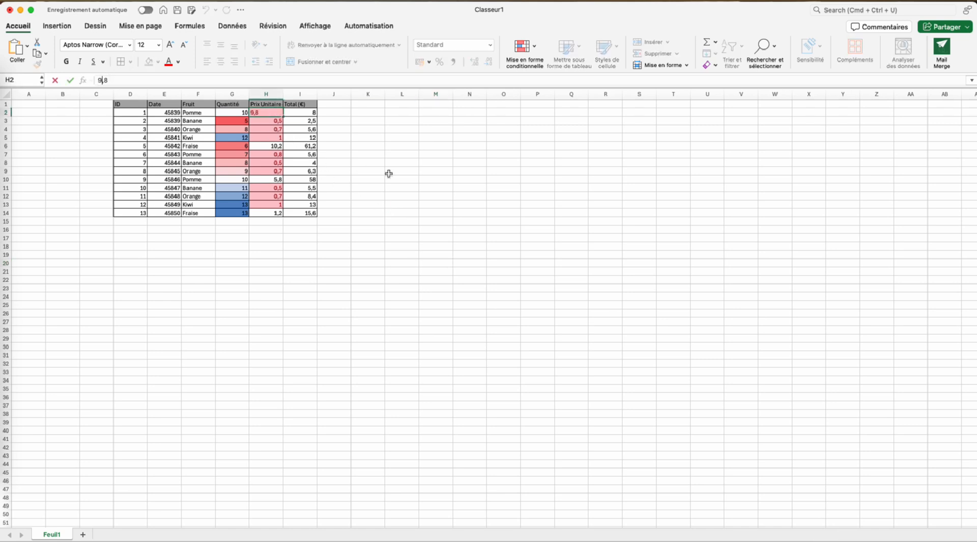
left_click(441, 181)
left_click(413, 246)
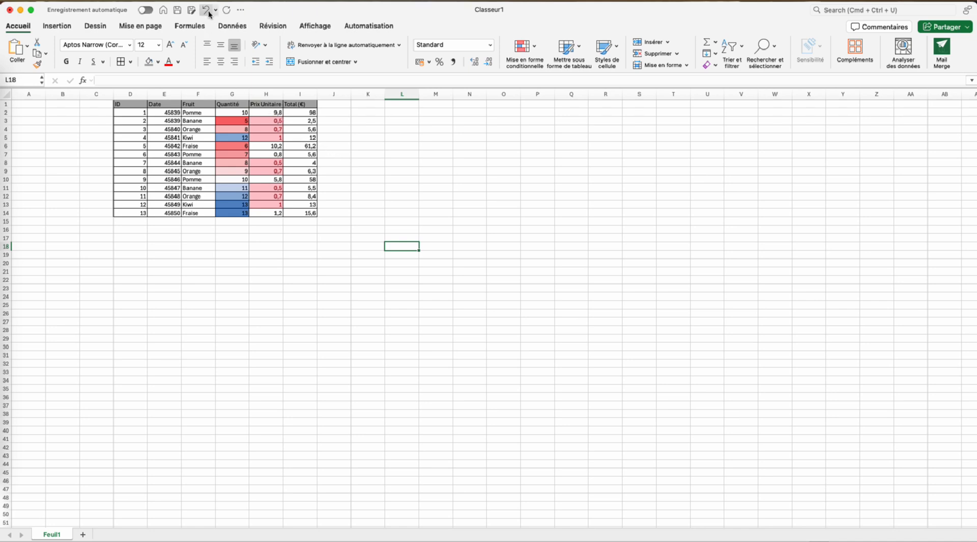
Clear the conditional formatting rules from only the Prix Unitaire cells H2:H14.
left_click_drag(266, 112, 266, 212)
left_click(541, 59)
mouse_move(569, 156)
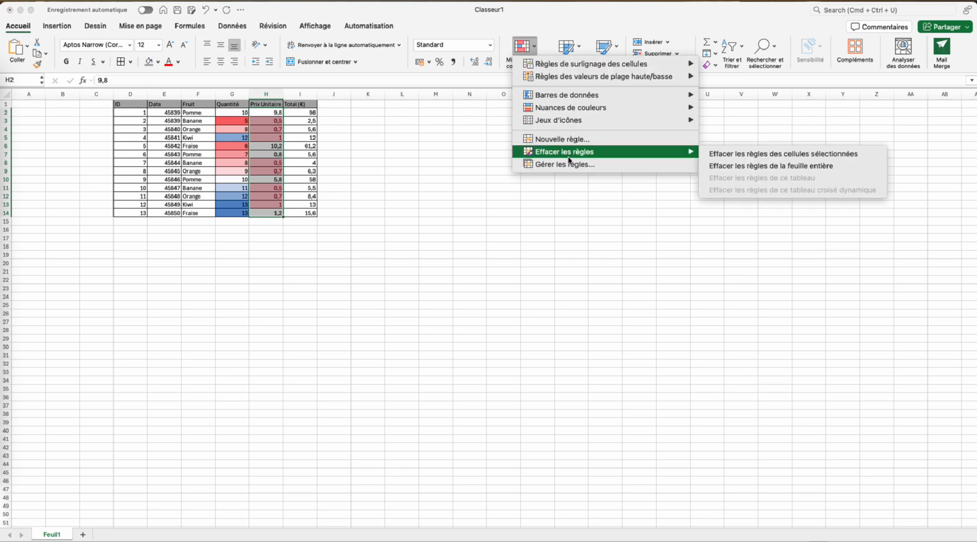
left_click(778, 158)
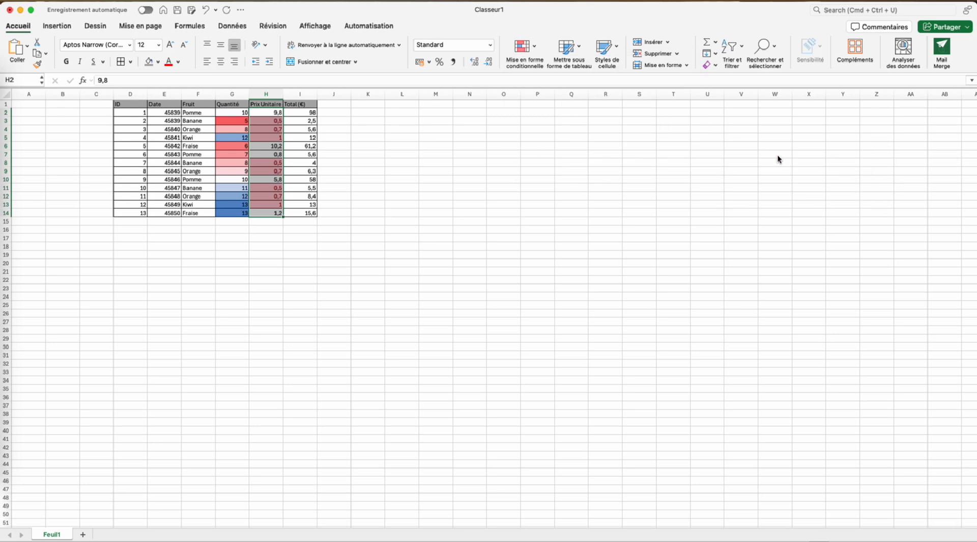
left_click(476, 199)
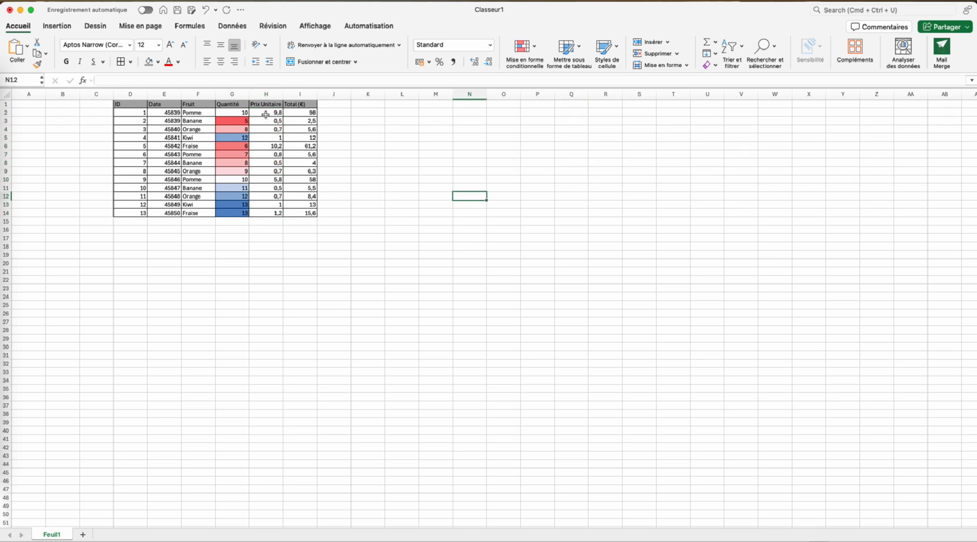
Highlight duplicate values in the Prix Unitaire cells H2:H14 with light red fill and dark red text.
left_click_drag(267, 112, 262, 214)
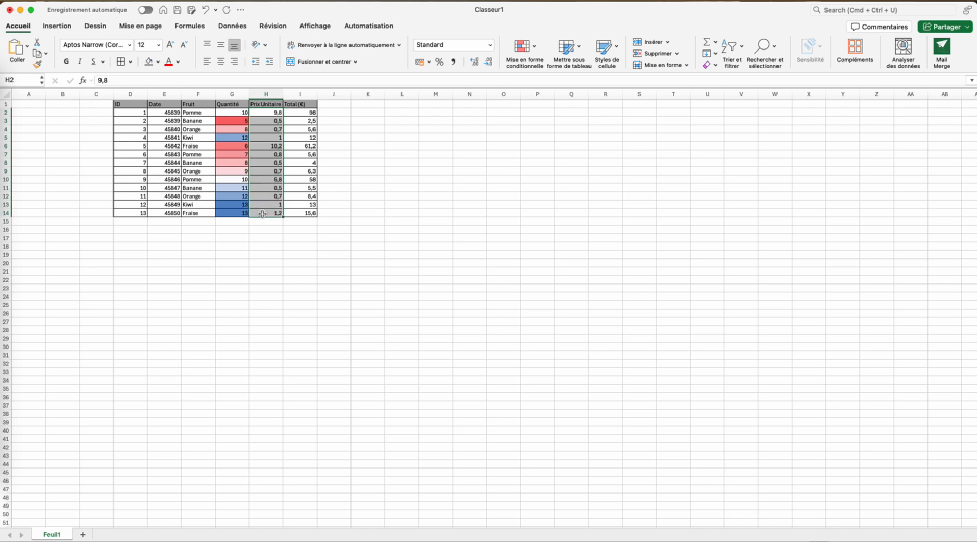
left_click(535, 48)
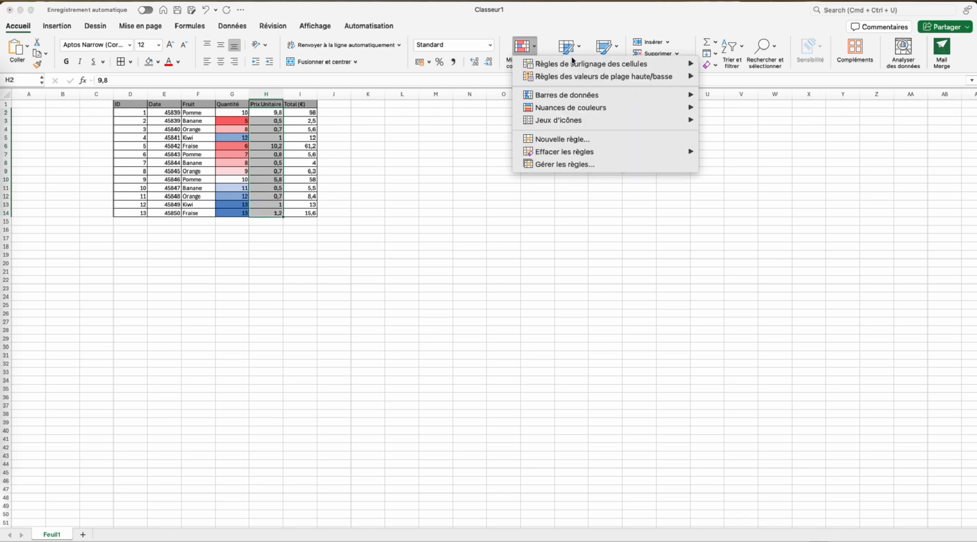
mouse_move(573, 66)
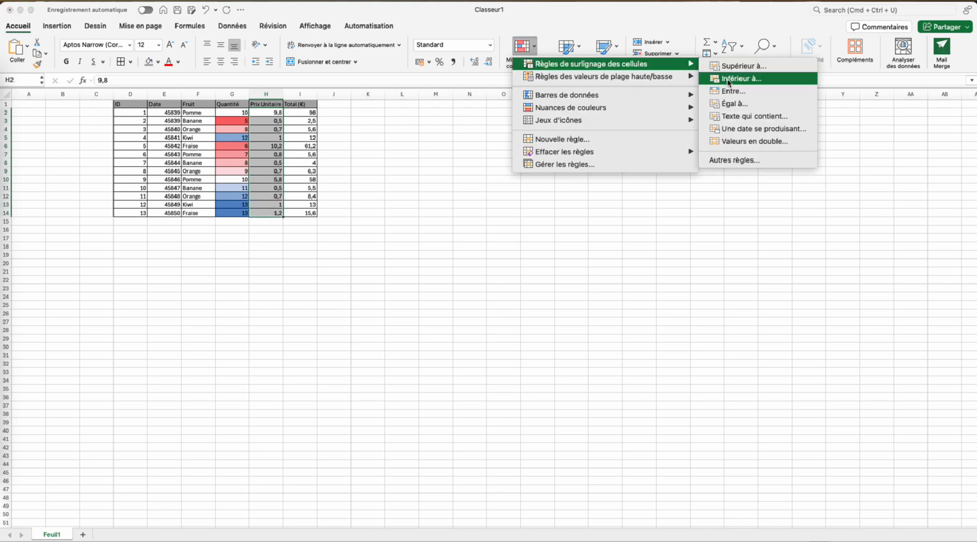
left_click(745, 143)
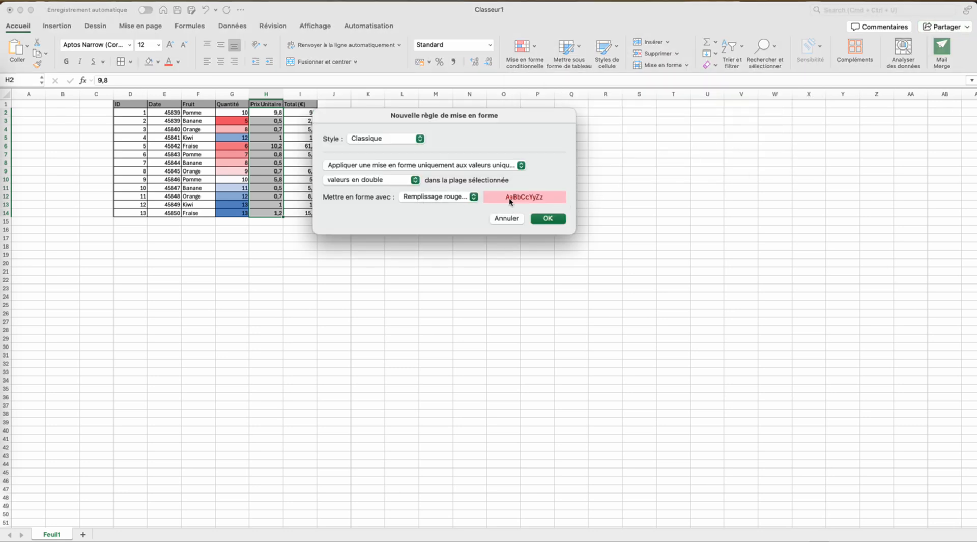
left_click(455, 198)
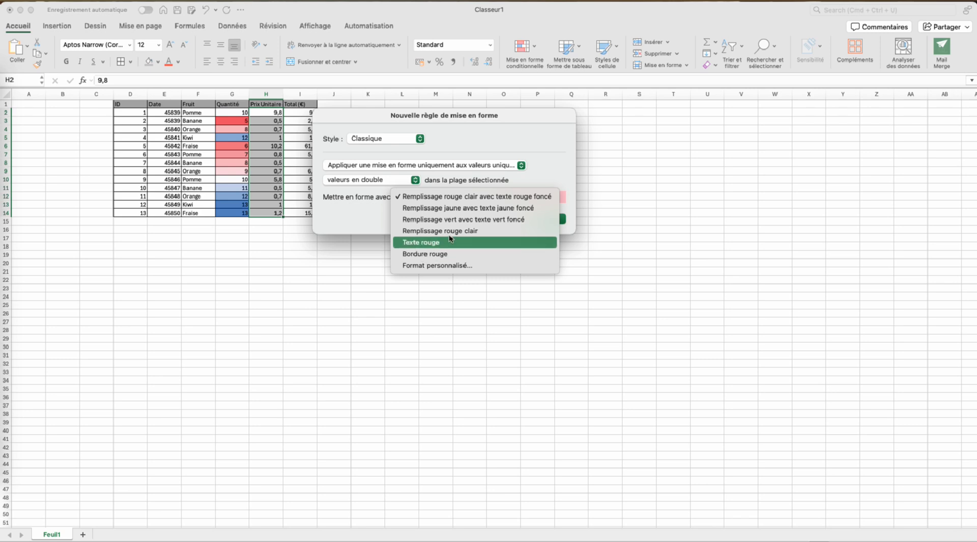
left_click(534, 196)
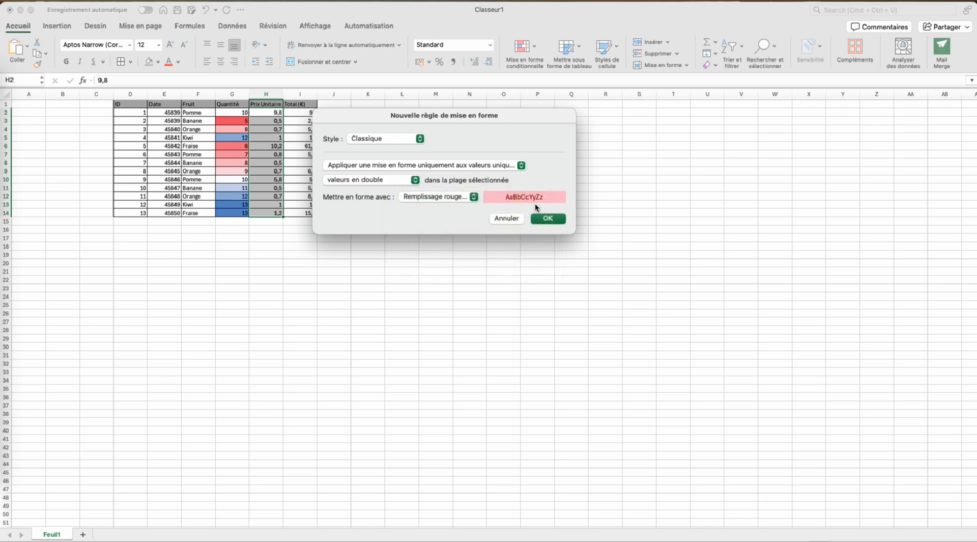
left_click(549, 218)
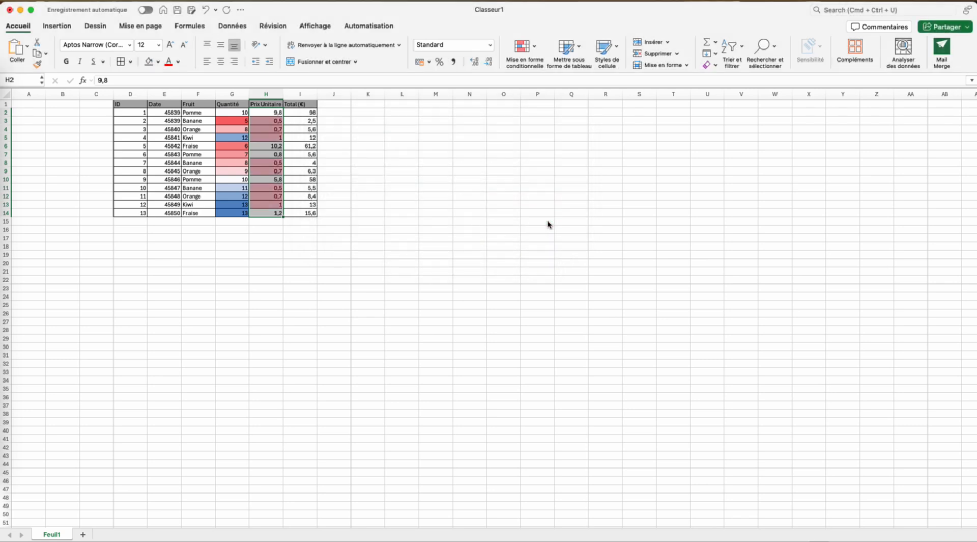
left_click(551, 188)
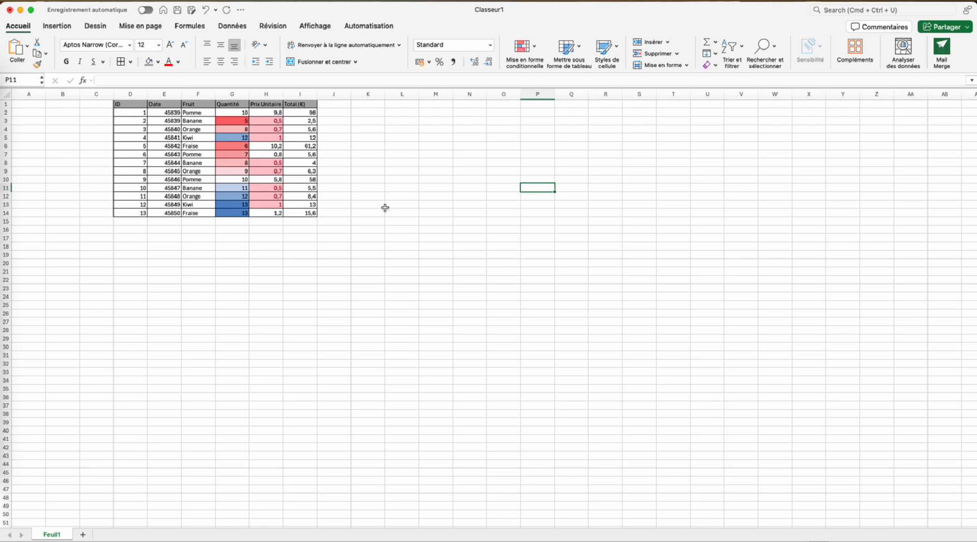
Highlight Total (€) cells I2:I14 greater than 50 with yellow fill and dark yellow text.
left_click_drag(298, 116, 295, 212)
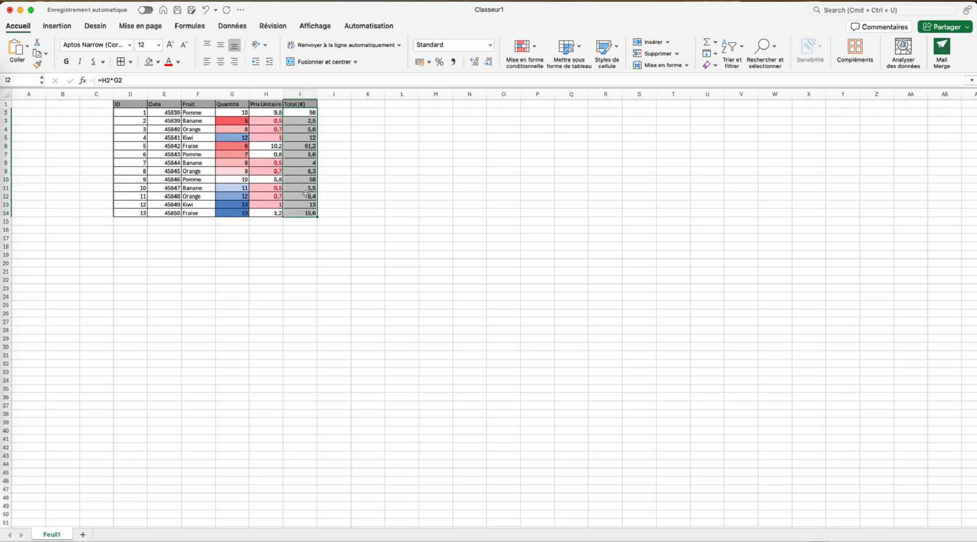
left_click(536, 48)
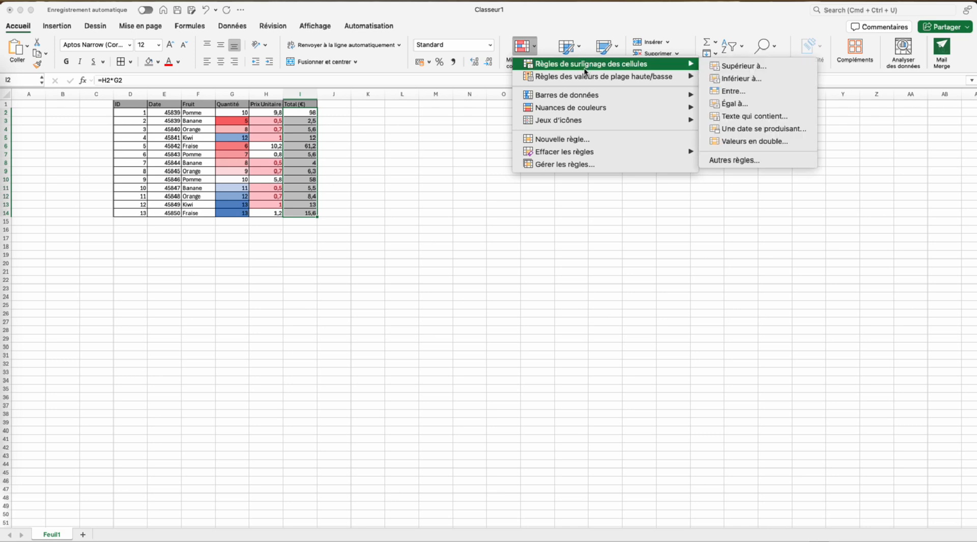
mouse_move(582, 79)
left_click(739, 67)
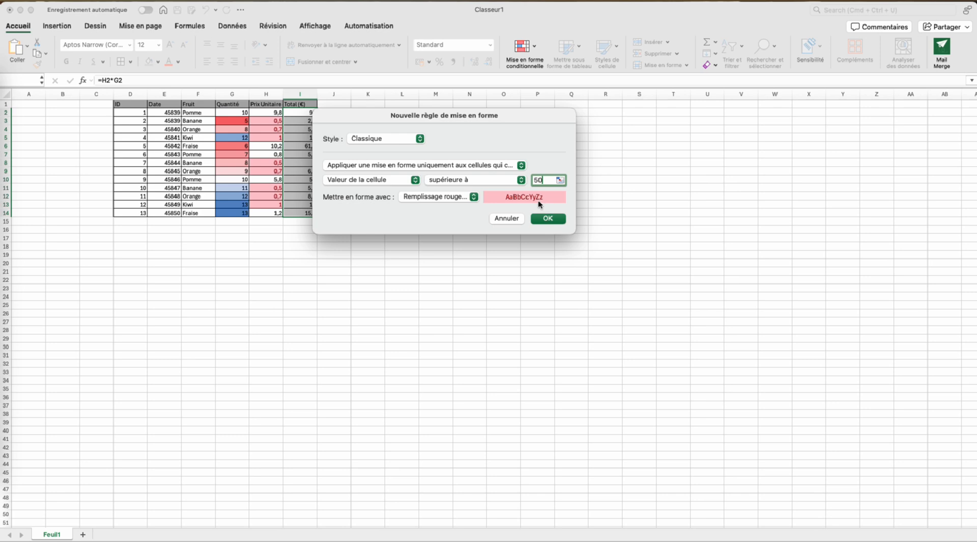
left_click(453, 198)
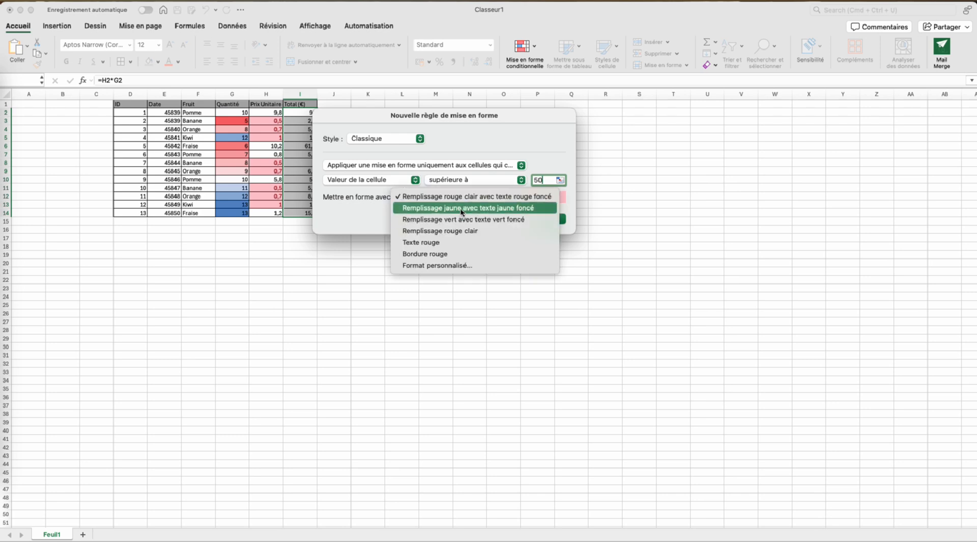
left_click(462, 208)
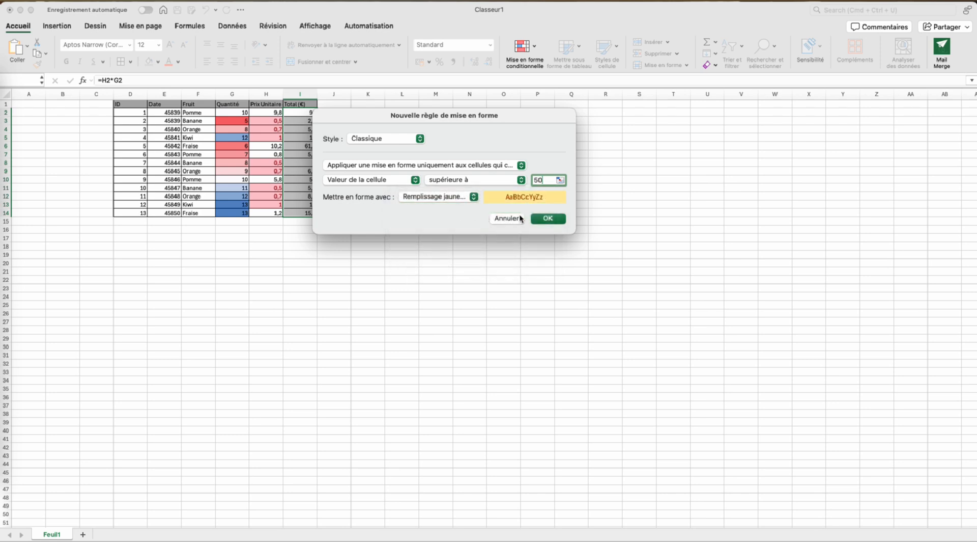
left_click(551, 222)
left_click(497, 205)
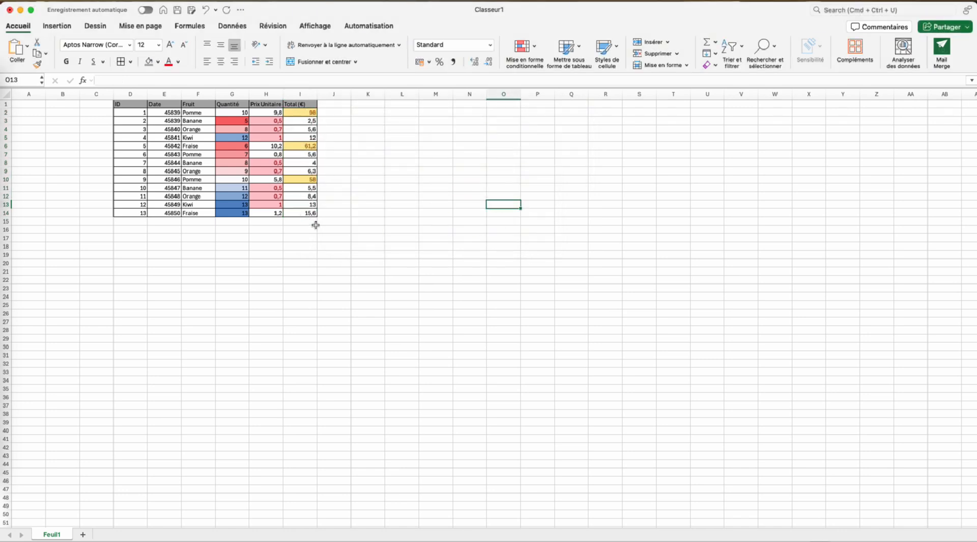
Add a rule highlighting Total (€) cells I2:I14 less than 49 with green fill and dark green text.
left_click_drag(301, 113, 302, 213)
left_click(535, 47)
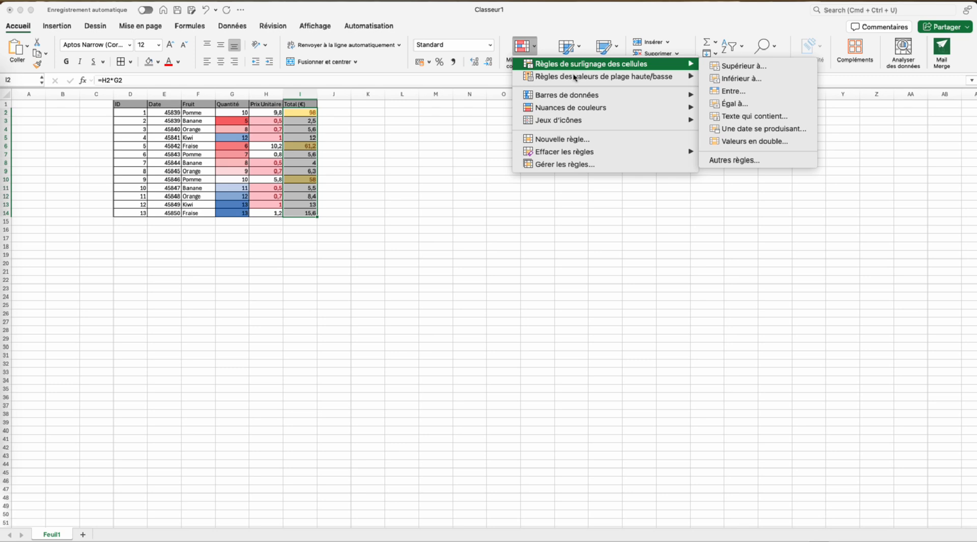
mouse_move(575, 77)
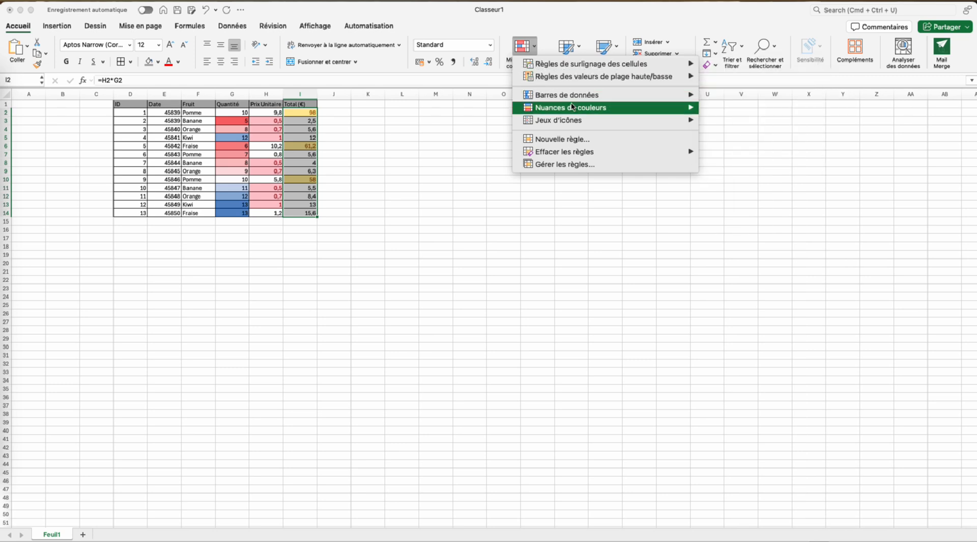
mouse_move(574, 121)
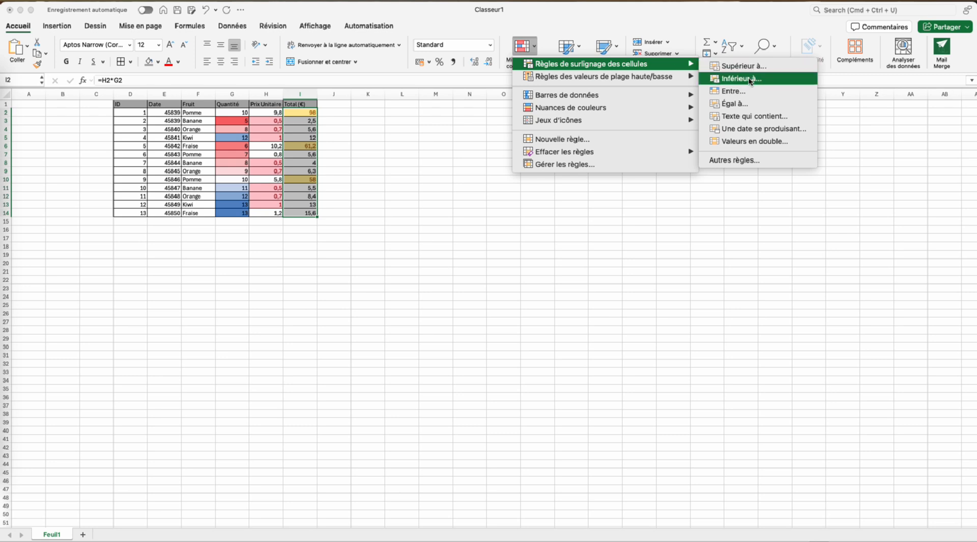
left_click(751, 79)
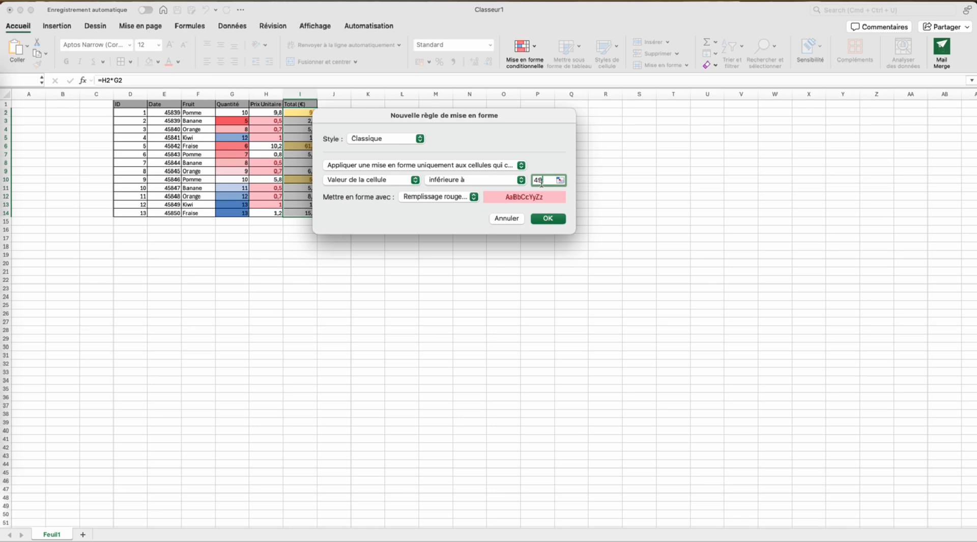
left_click(453, 197)
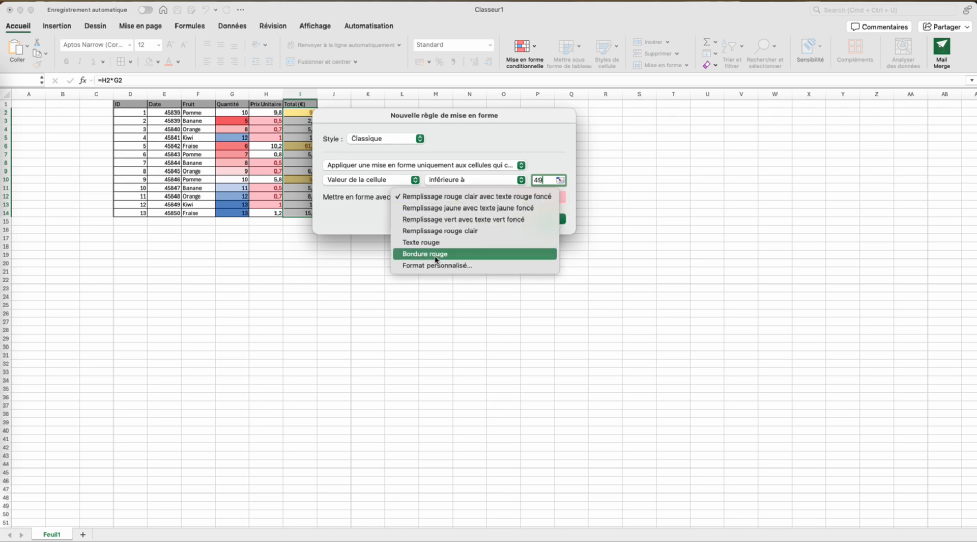
left_click(465, 219)
left_click(551, 219)
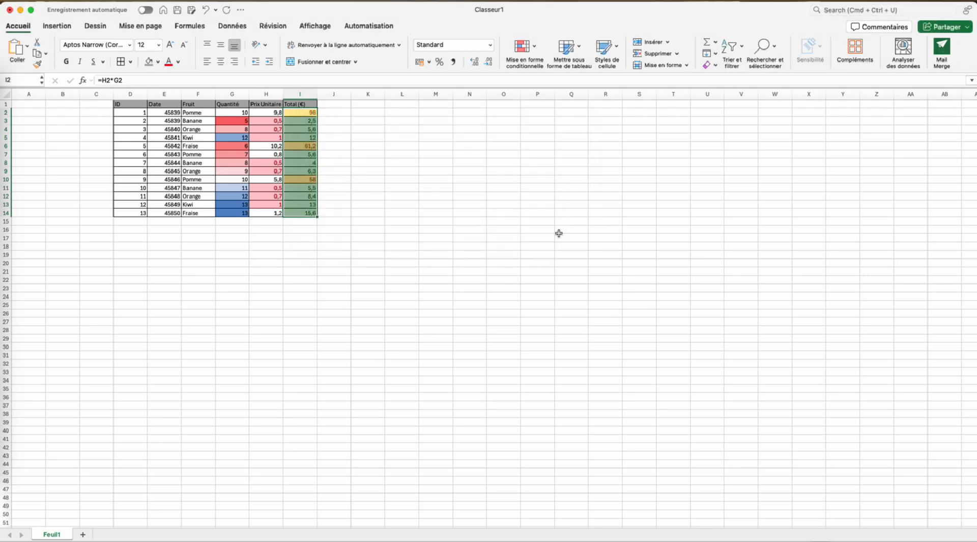
left_click(565, 254)
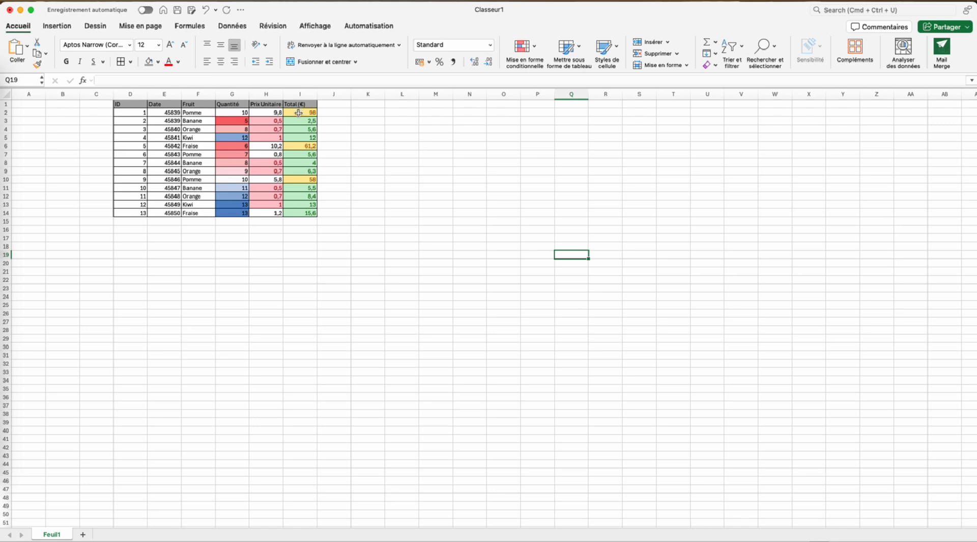
Clear the conditional formatting rules from the entire sheet.
left_click_drag(300, 111, 300, 215)
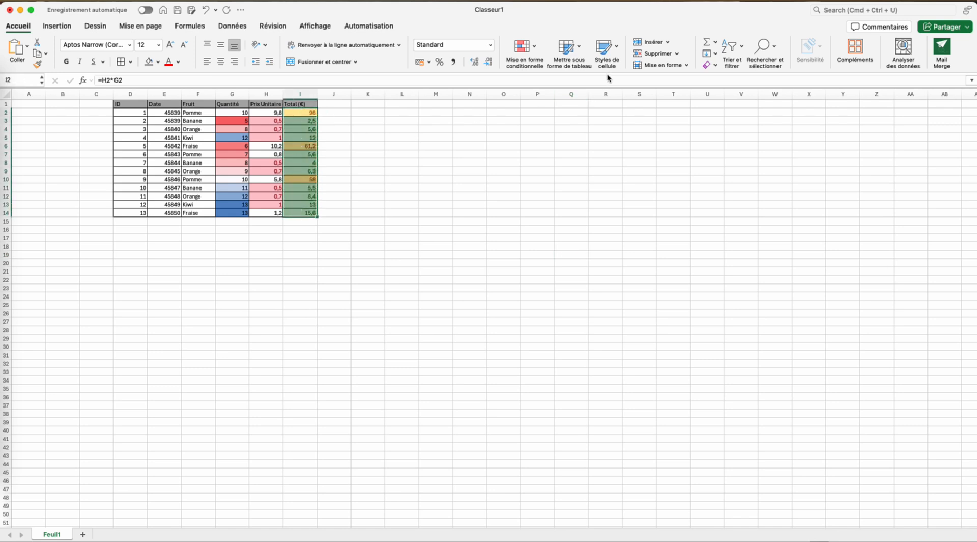
left_click(535, 48)
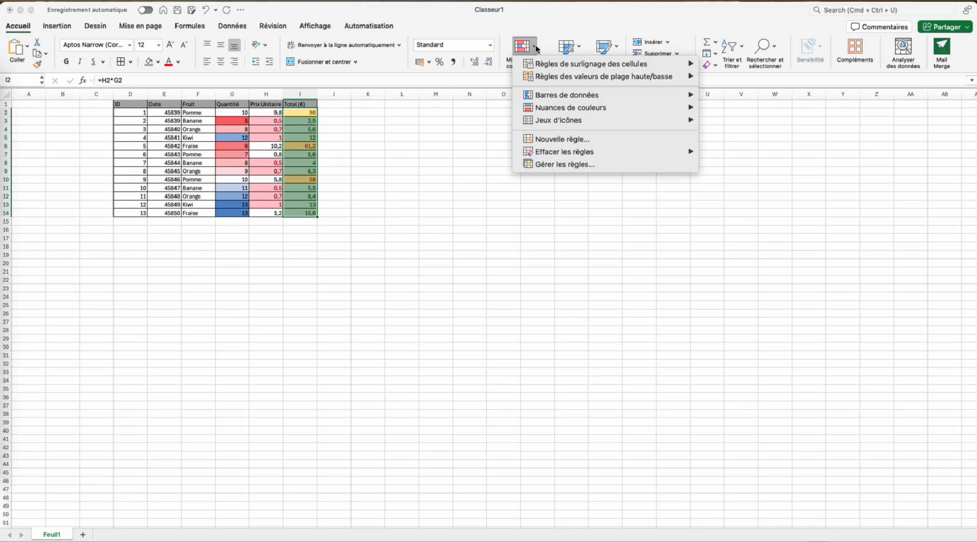
mouse_move(568, 152)
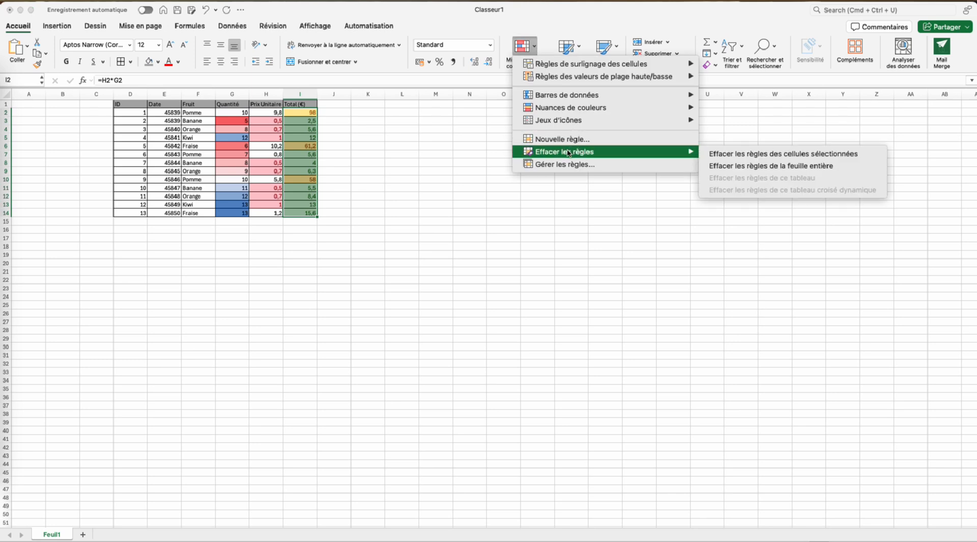
left_click(750, 167)
left_click(483, 194)
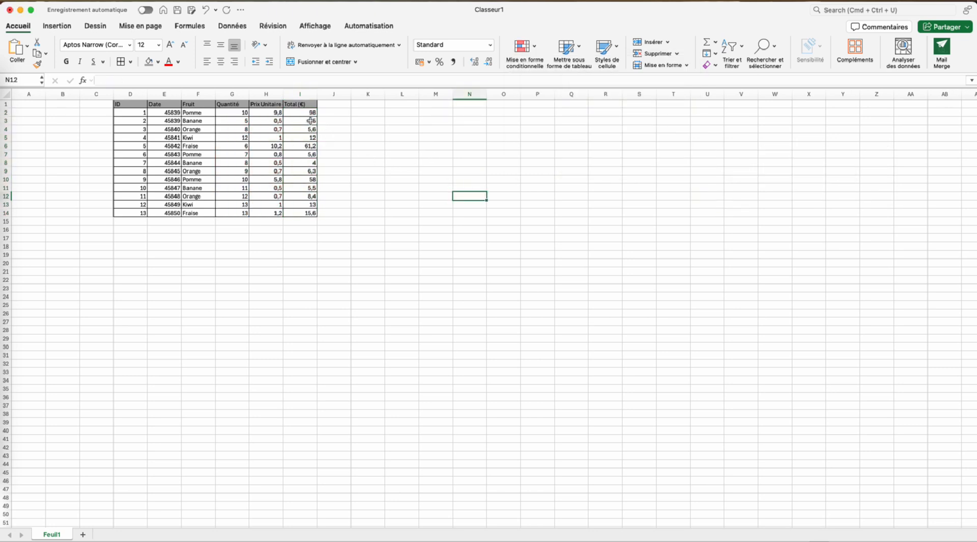
Apply the red-white-blue colour scale to the Total (€) cells I2:I14, with red for the highest values.
left_click_drag(301, 112, 306, 211)
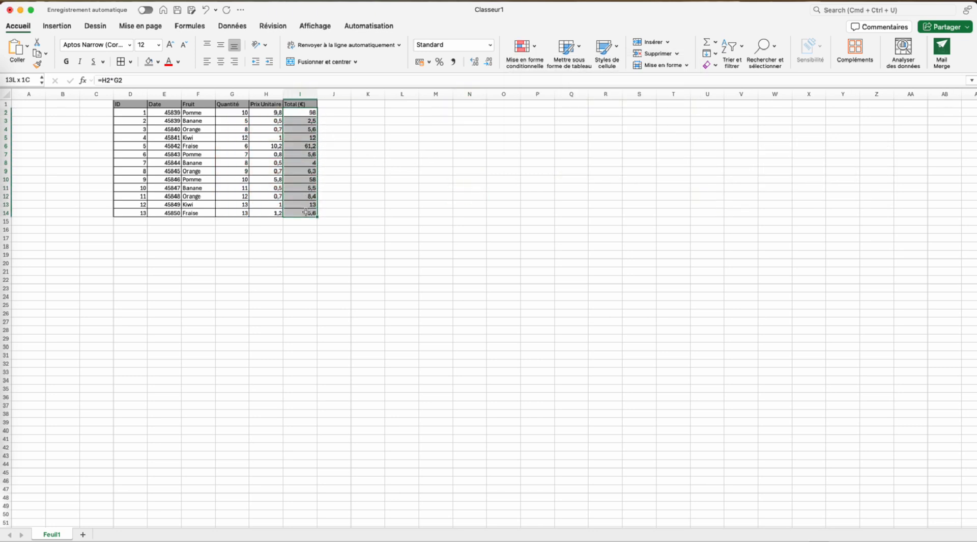
left_click(535, 46)
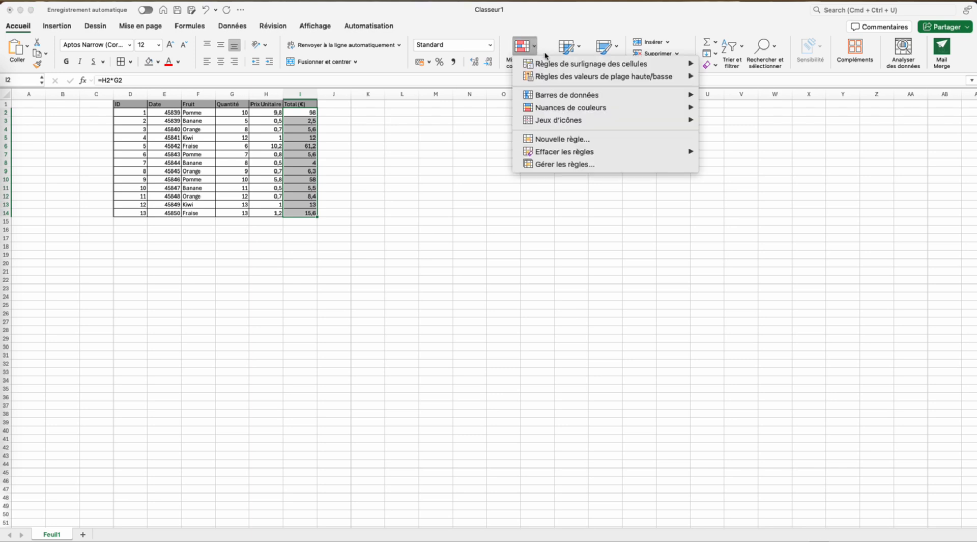
mouse_move(590, 108)
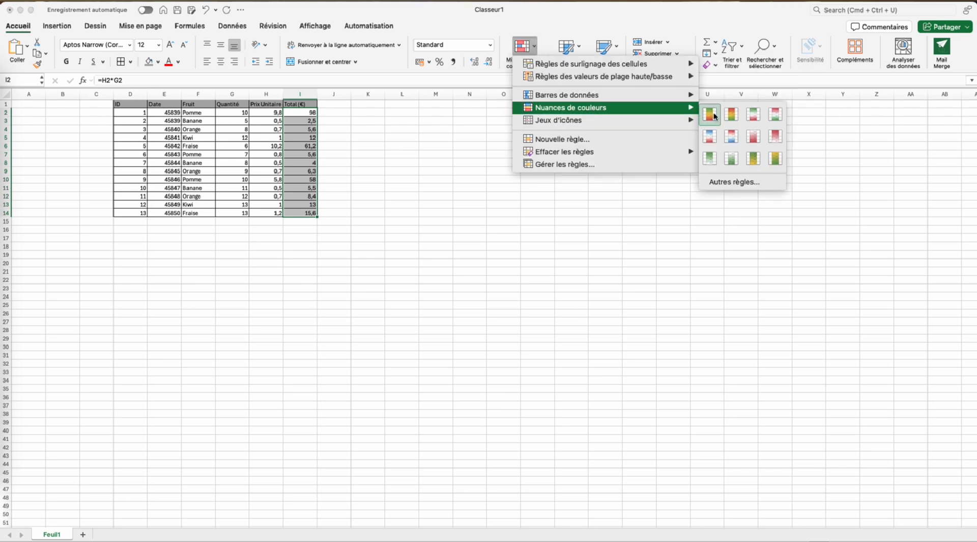
left_click(729, 139)
left_click(423, 196)
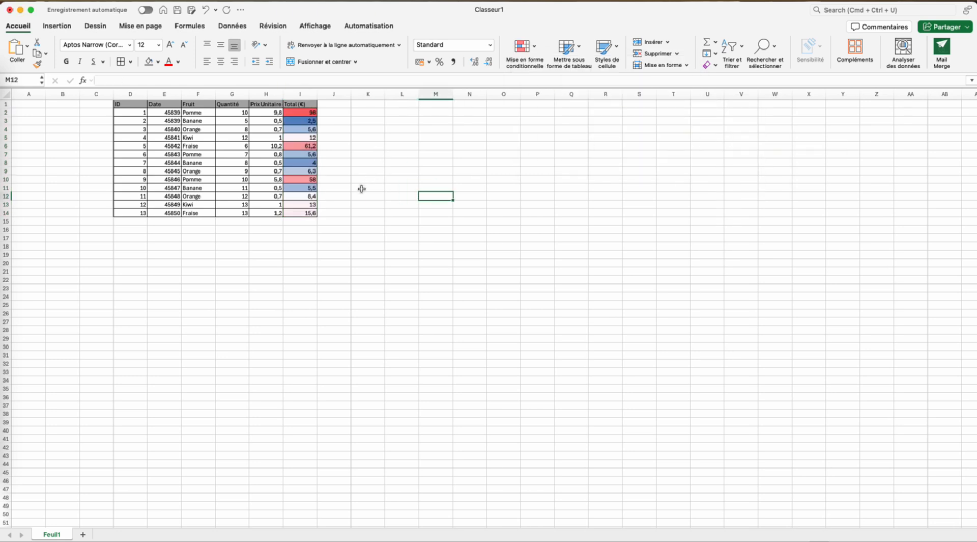
Apply the red-white-blue colour scale to the Prix Unitaire cells H2:H14.
left_click(300, 113)
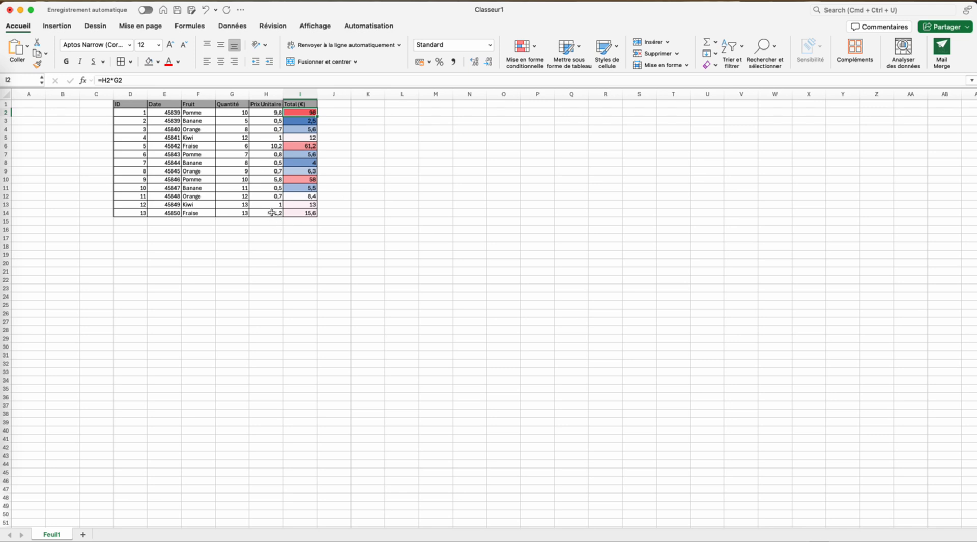
left_click_drag(275, 213, 271, 112)
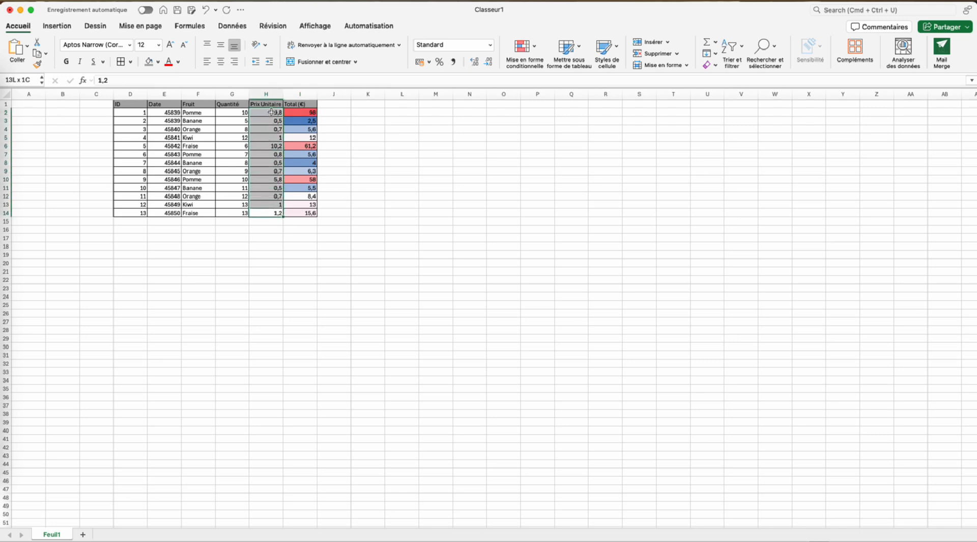
left_click(523, 47)
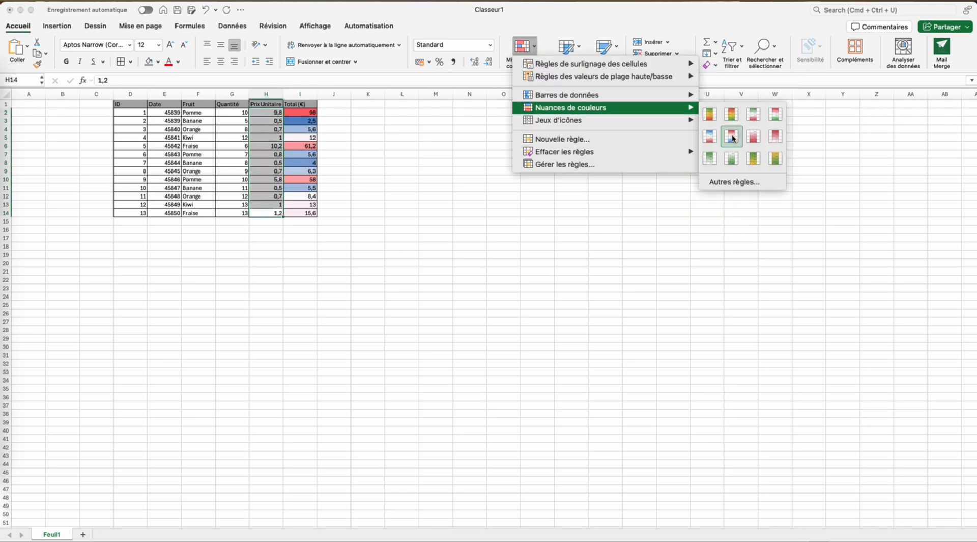
left_click(733, 138)
left_click(517, 239)
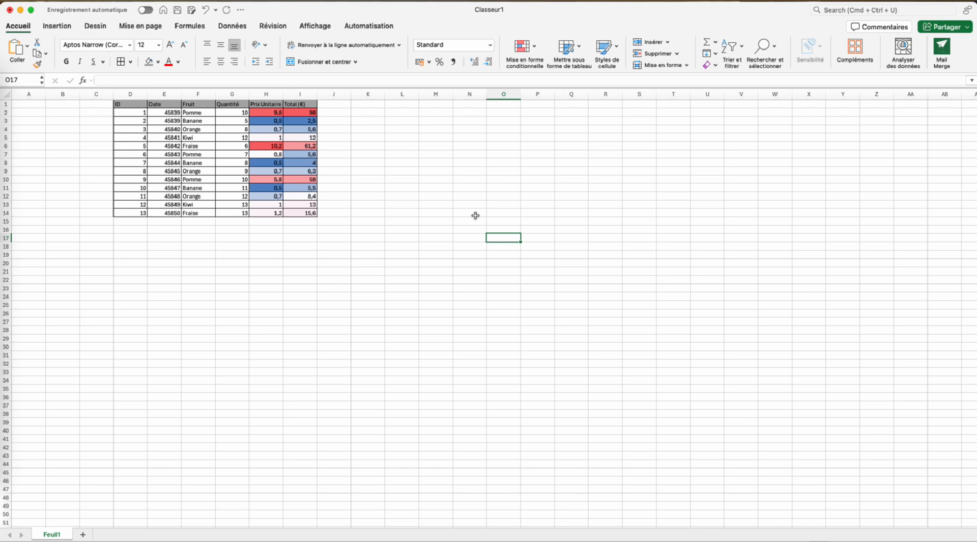
Start a new Classique conditional formatting rule on the Fruit cells F2:F14 for cells with specific text containing "Pomme".
left_click_drag(198, 112, 194, 215)
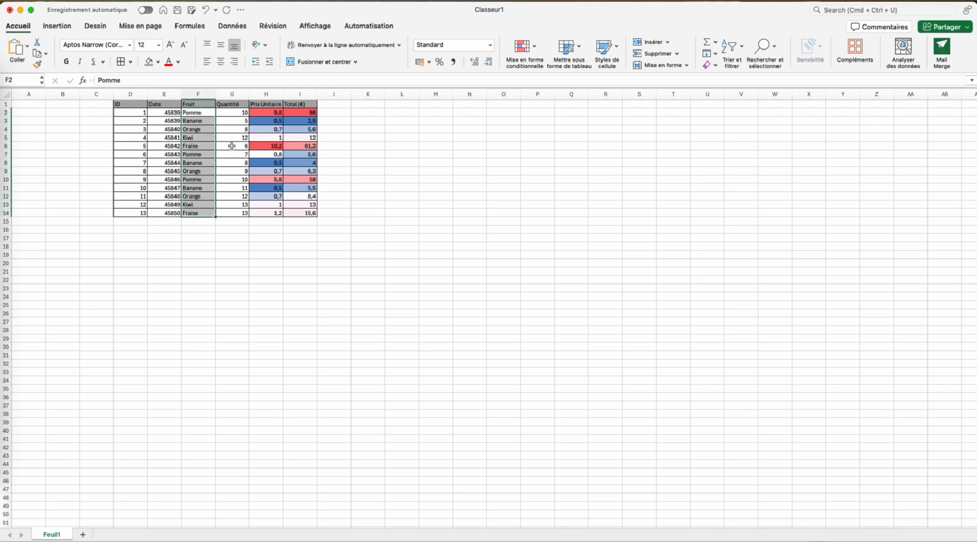
left_click(535, 50)
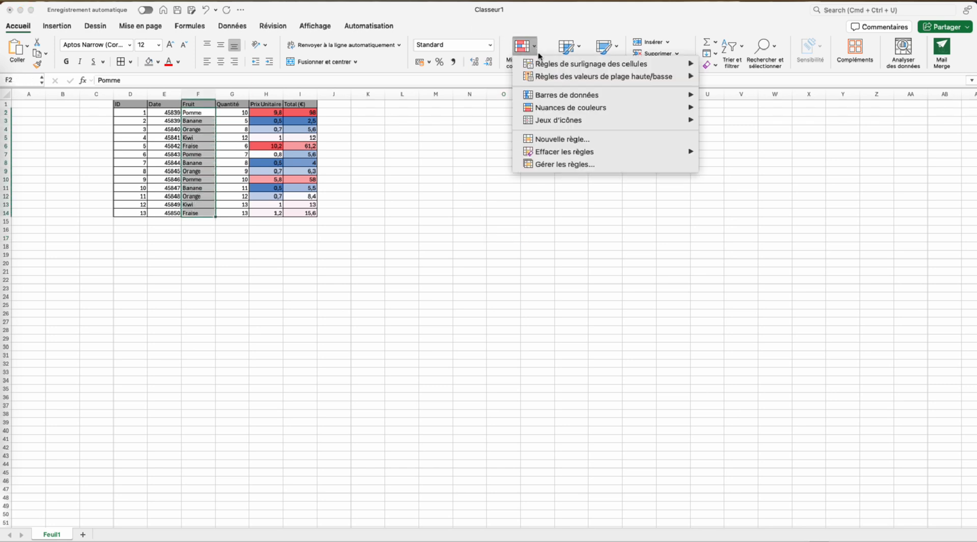
left_click(557, 139)
left_click(471, 136)
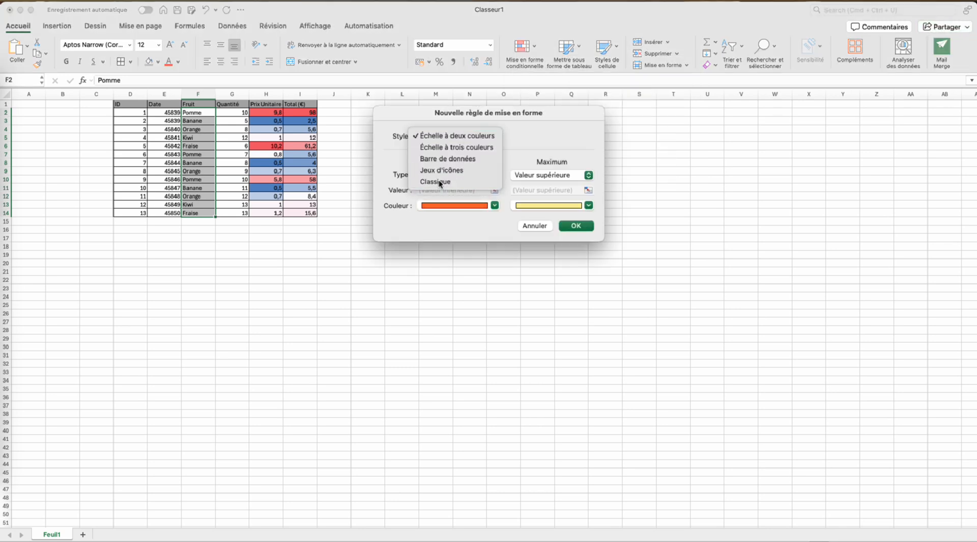
left_click(437, 181)
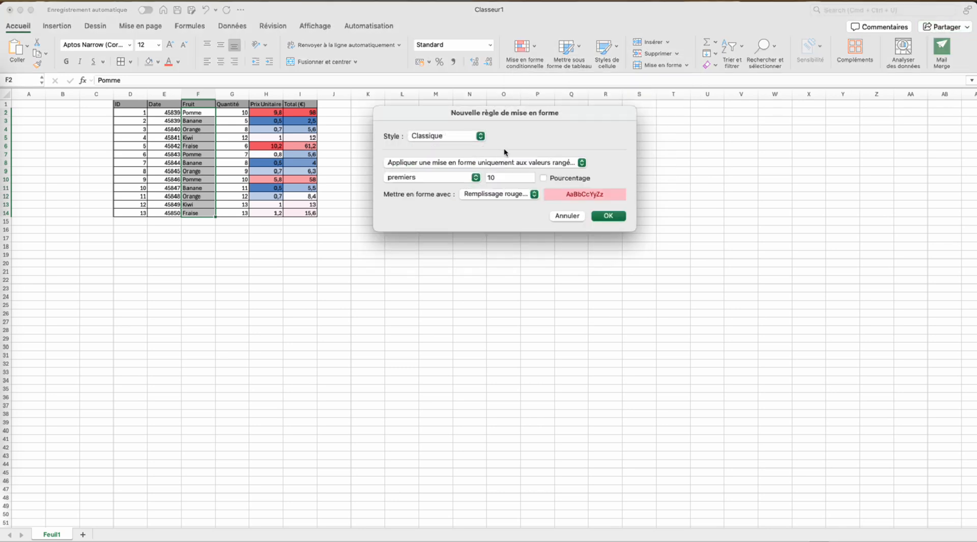
left_click(451, 163)
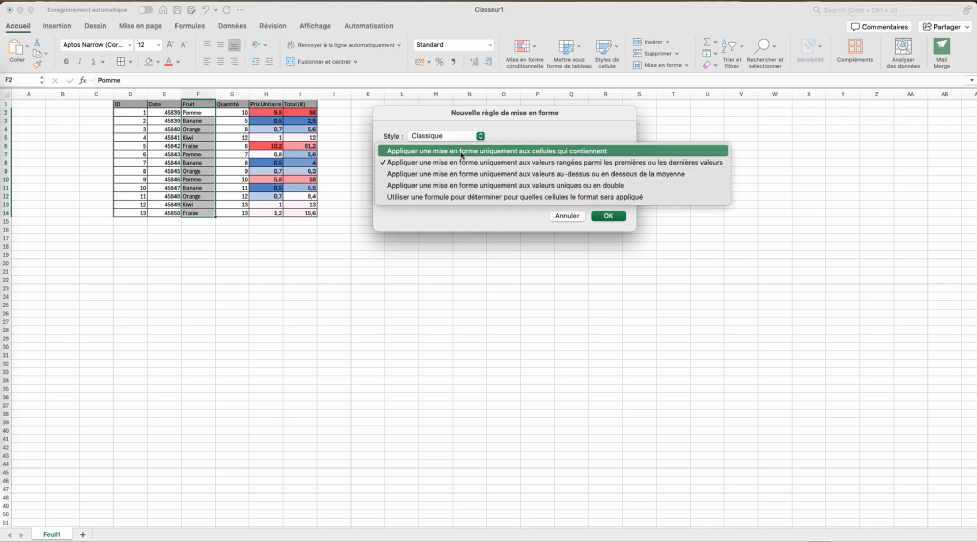
left_click(460, 150)
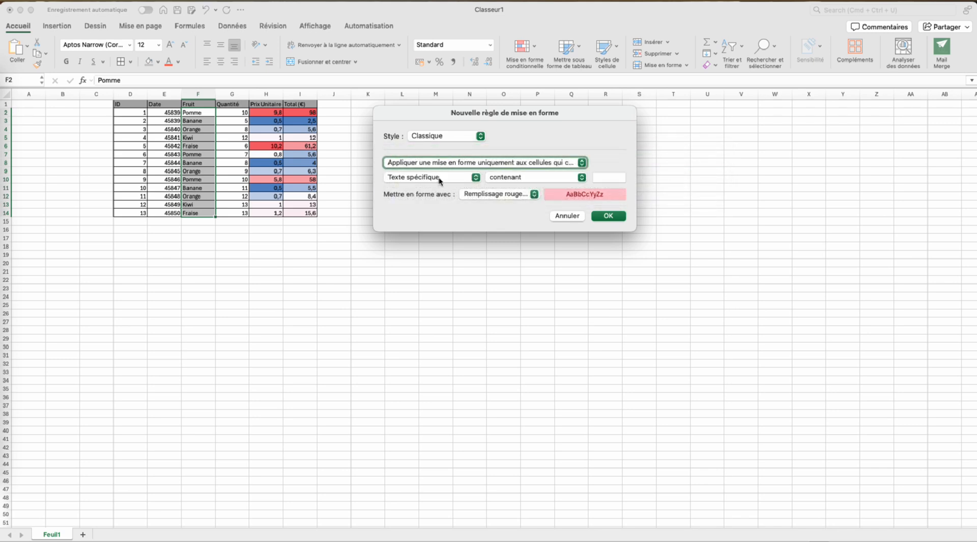
left_click(598, 177)
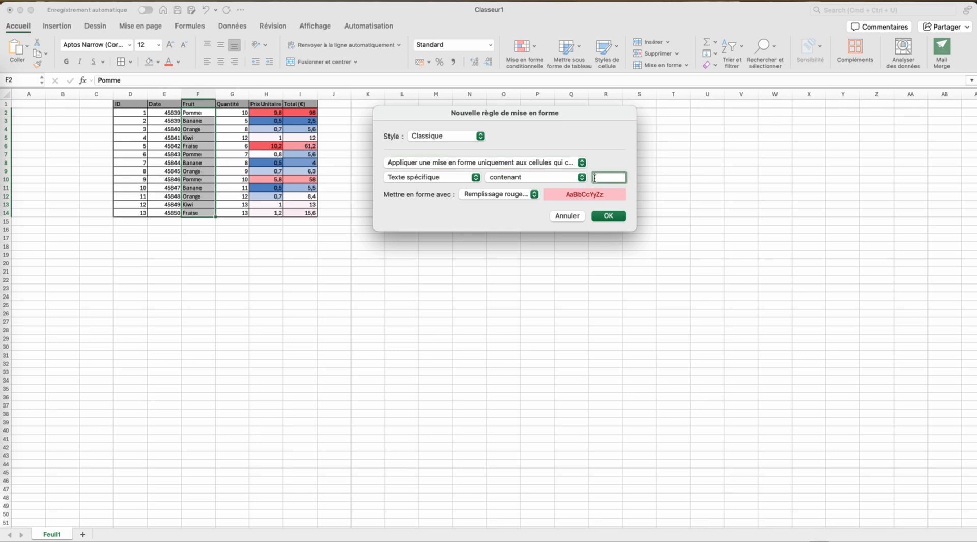
type("Pomme")
Give the Pomme rule a custom format with a standard red background fill and apply it.
left_click(530, 194)
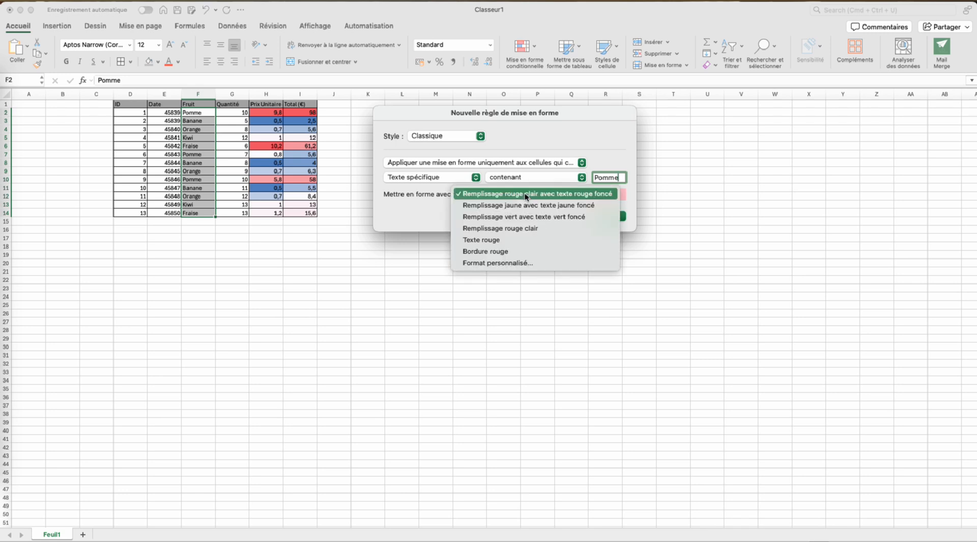
left_click(499, 262)
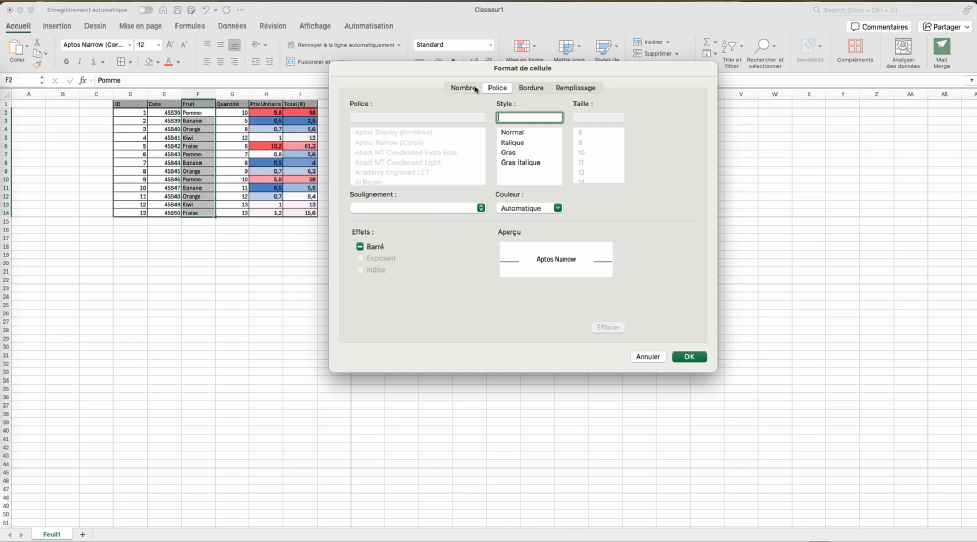
left_click(567, 87)
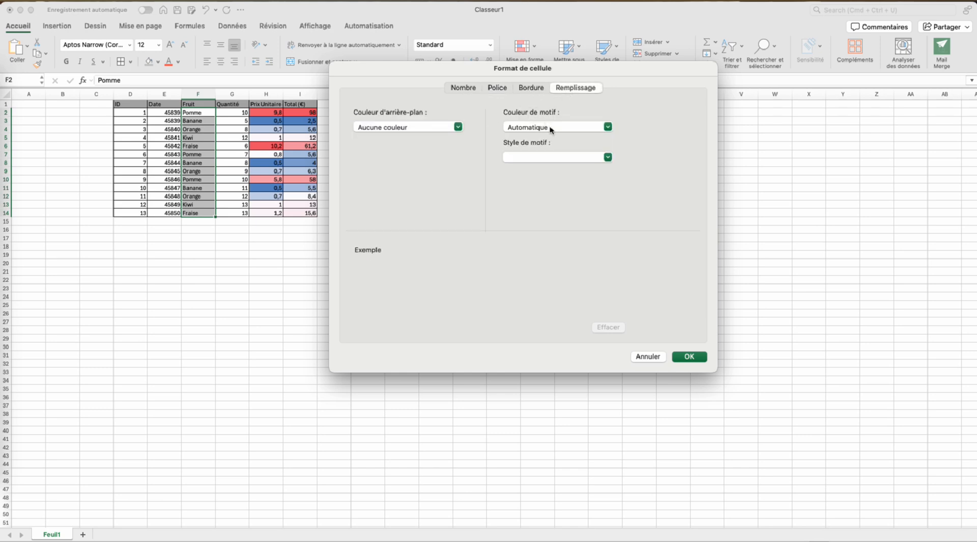
left_click(431, 127)
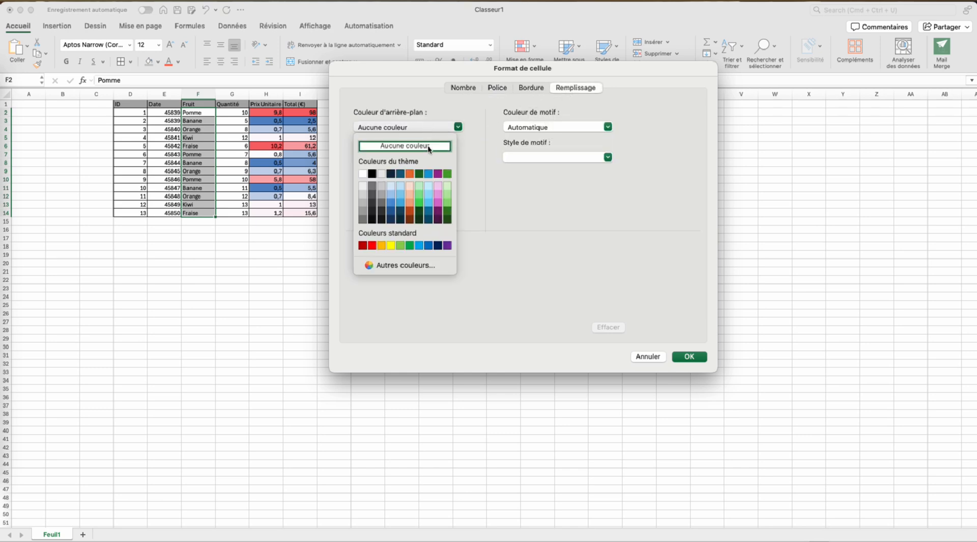
left_click(372, 246)
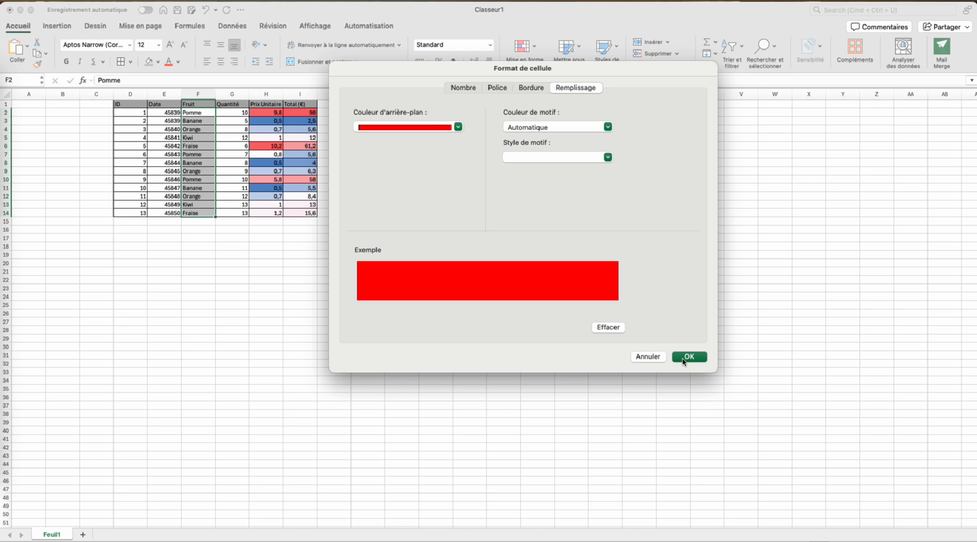
left_click(685, 357)
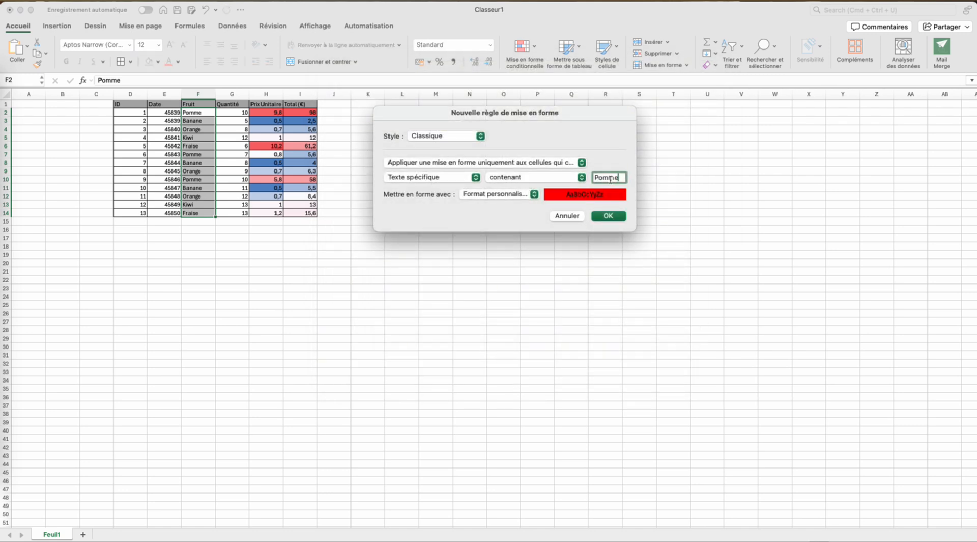
left_click(607, 216)
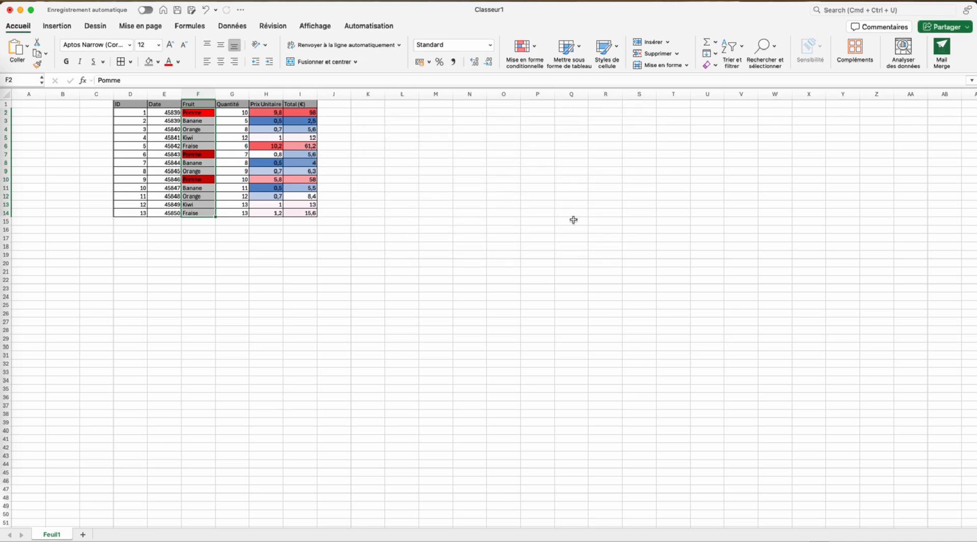
Start another Classique rule on the Fruit cells F2:F14 for cells with specific text containing "Banane".
left_click(535, 46)
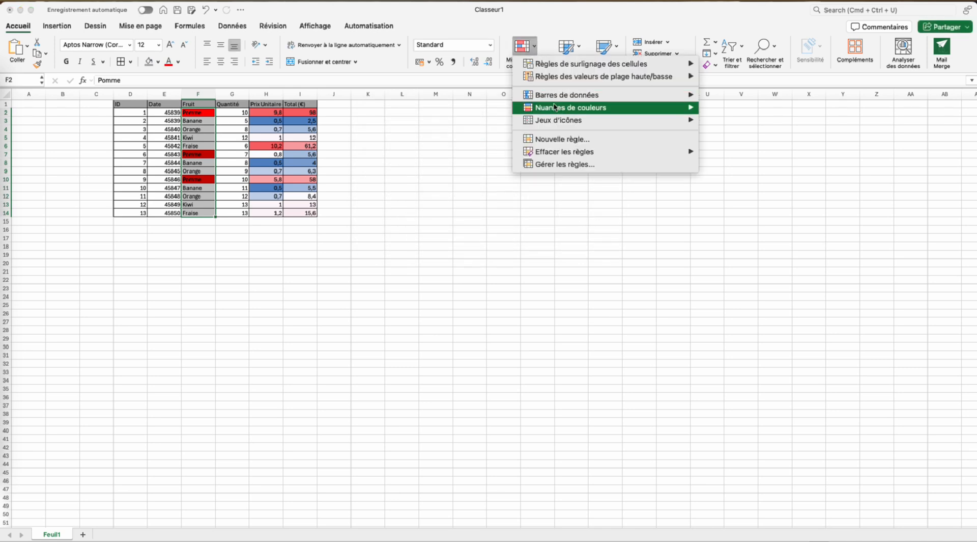
left_click(561, 140)
left_click(468, 134)
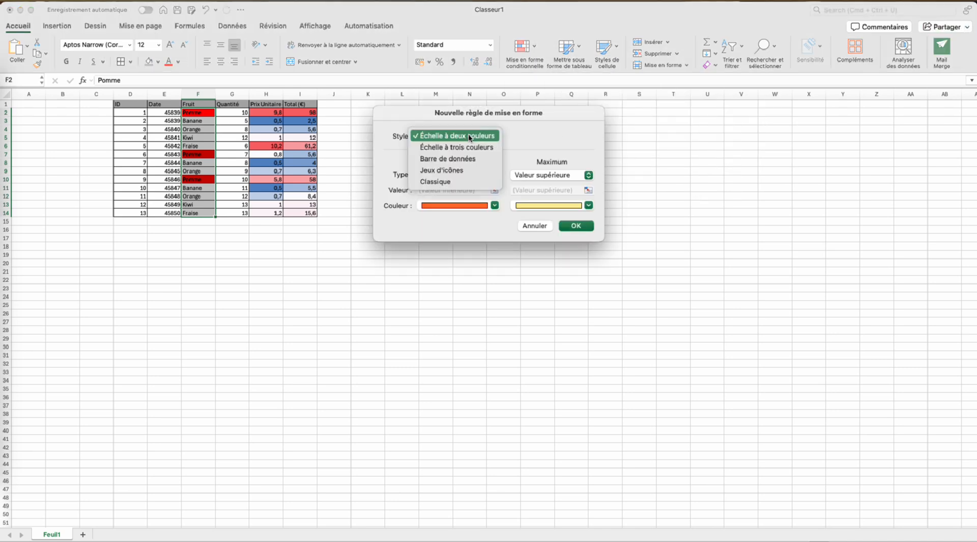
left_click(448, 182)
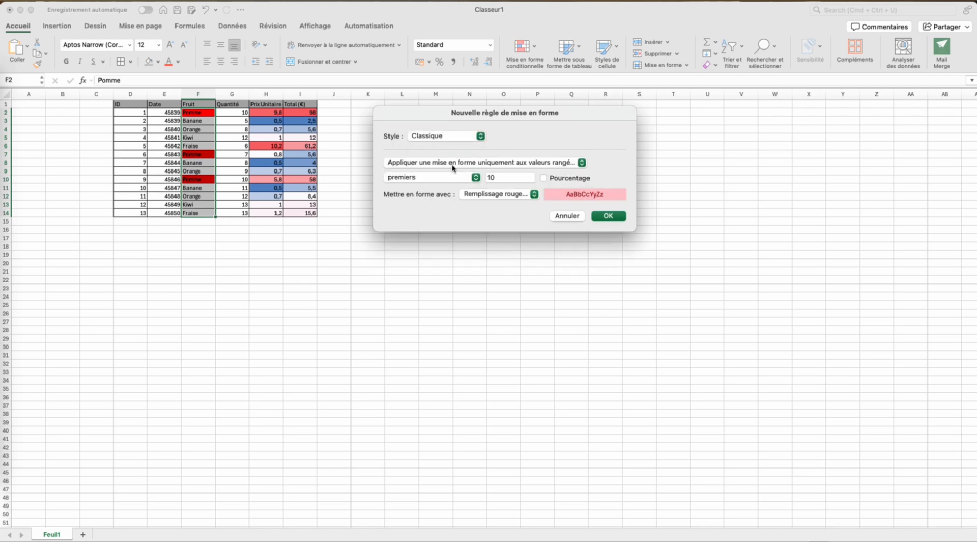
left_click(453, 166)
left_click(520, 151)
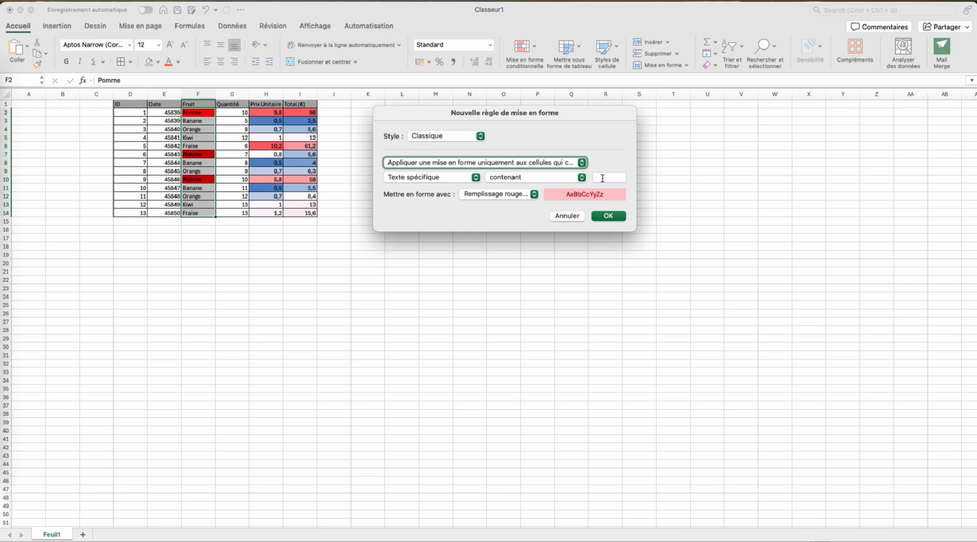
left_click(603, 177)
type("B")
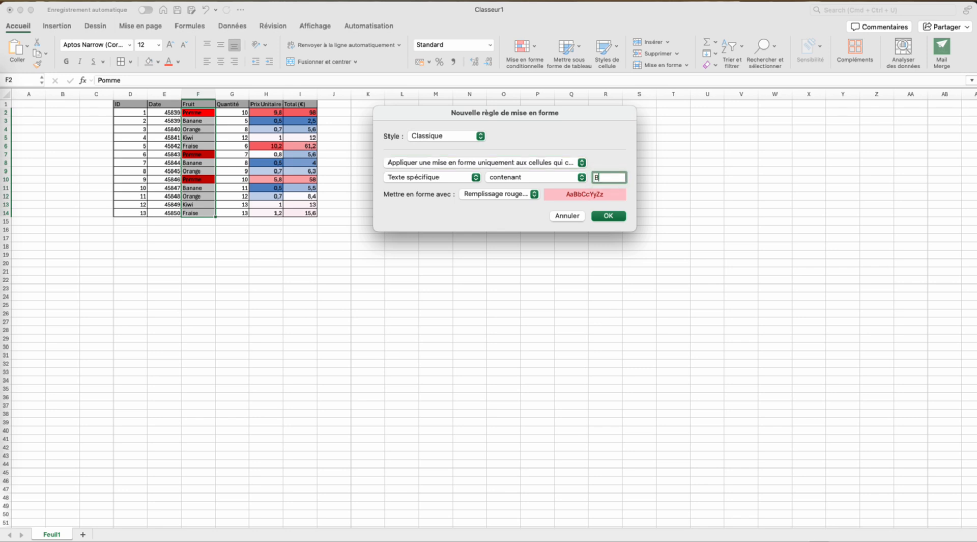
type("anane")
Set the Banane rule's custom format to a standard yellow background fill with an outline border (Relief).
left_click(507, 194)
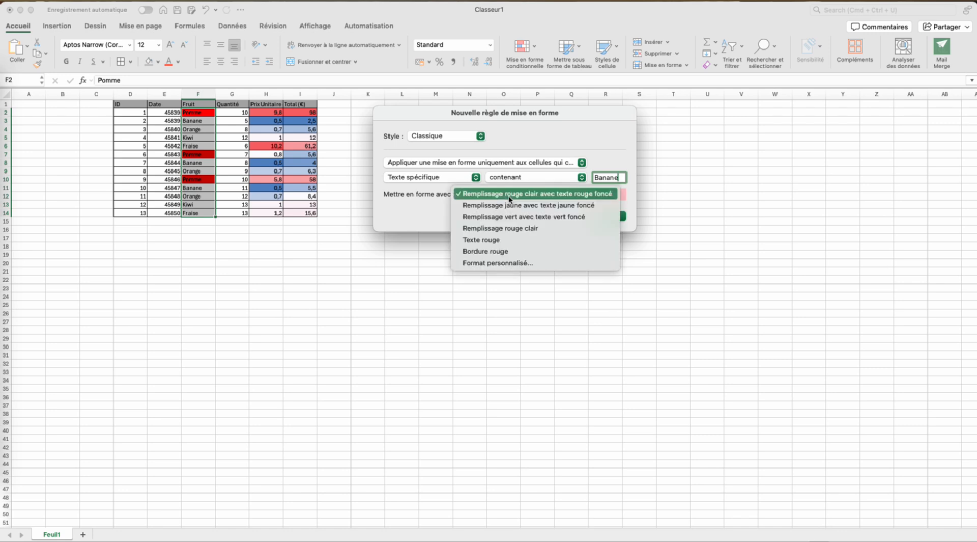
left_click(504, 263)
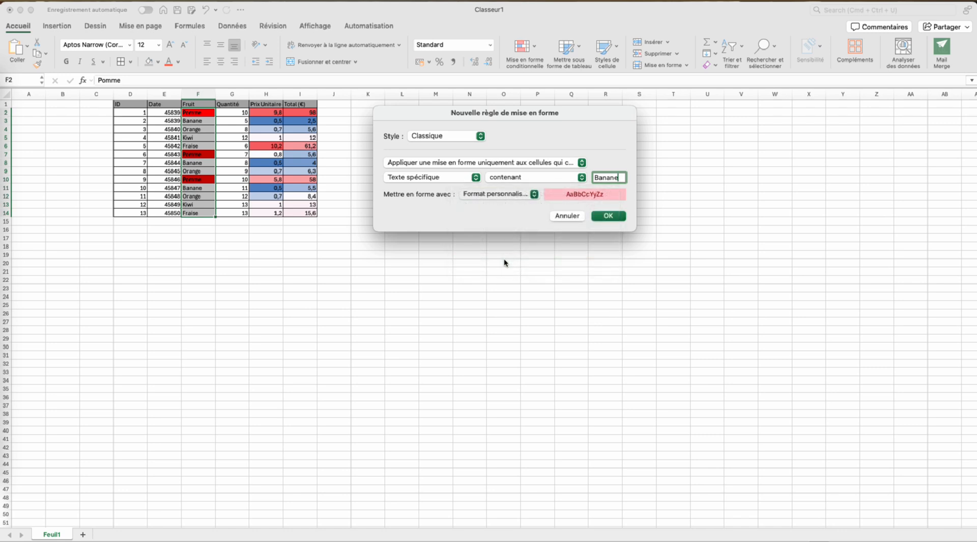
left_click(401, 129)
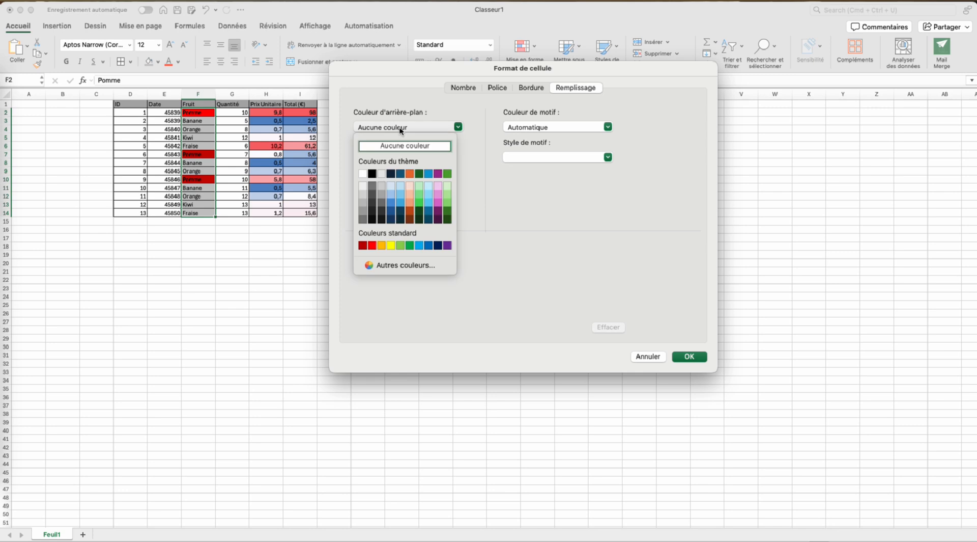
left_click(392, 246)
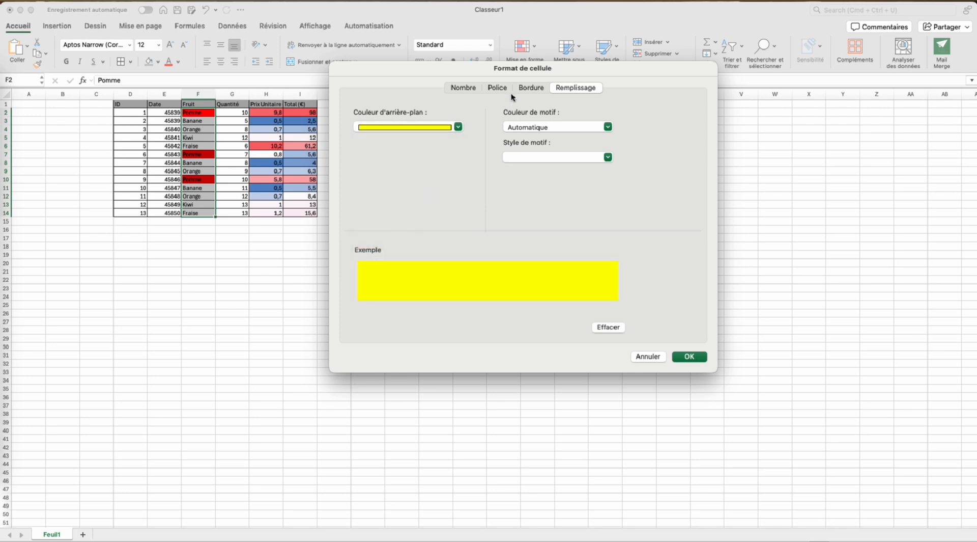
left_click(532, 88)
left_click(556, 121)
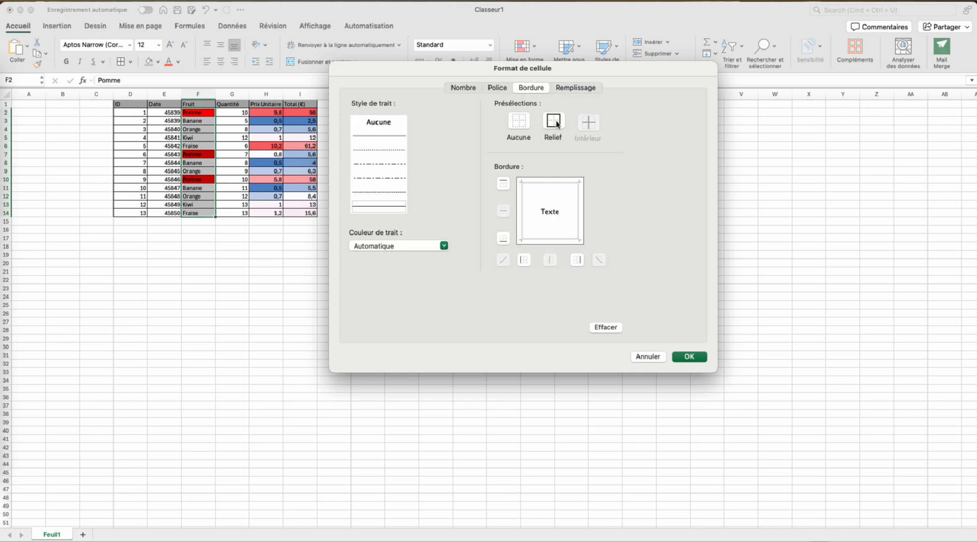
Set the Banane rule's font style to bold (Gras) and apply the rule.
left_click(503, 87)
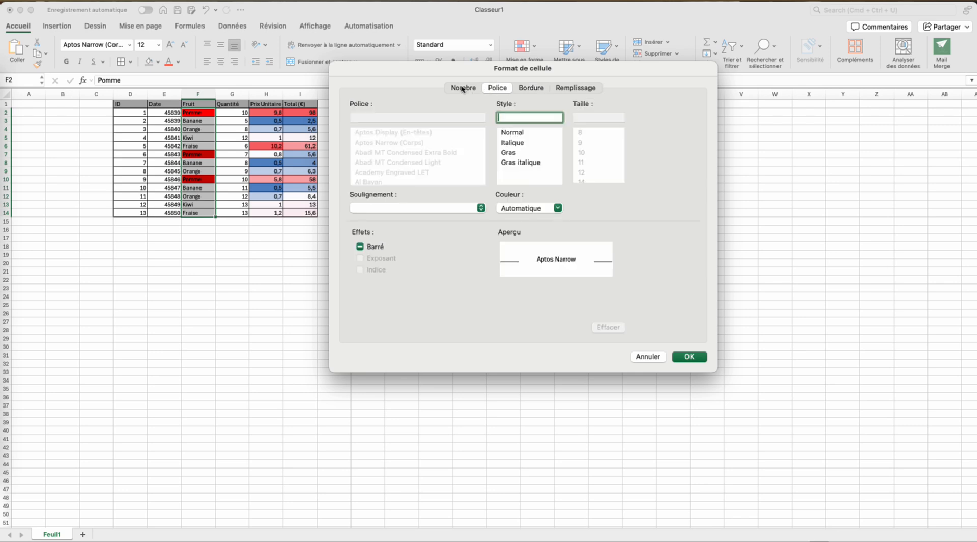
left_click(462, 88)
left_click(497, 87)
left_click(513, 153)
left_click(463, 89)
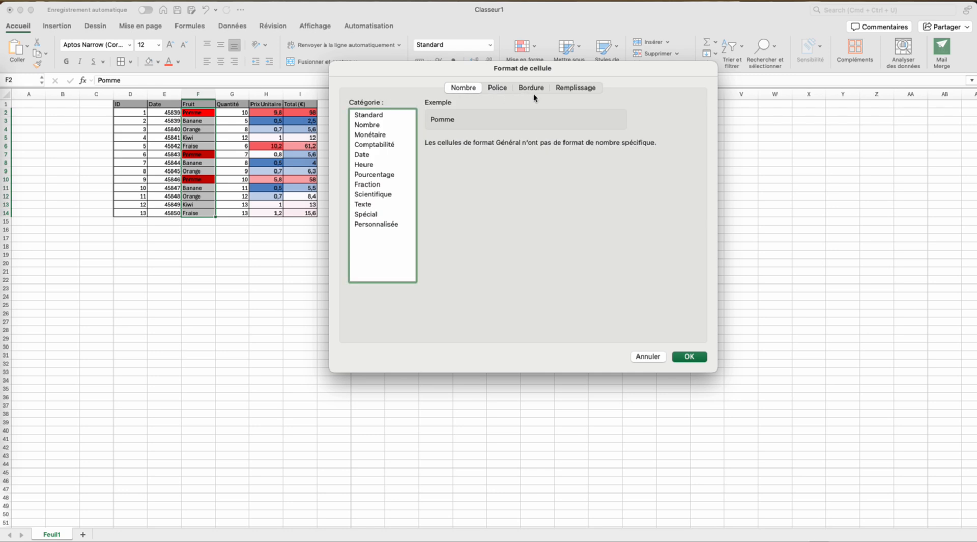
left_click(687, 357)
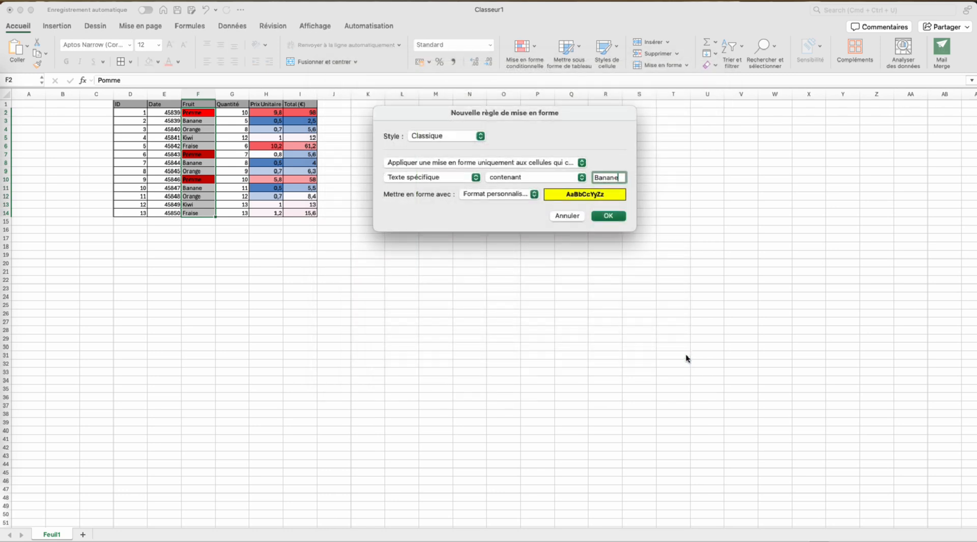
left_click(609, 216)
left_click(537, 237)
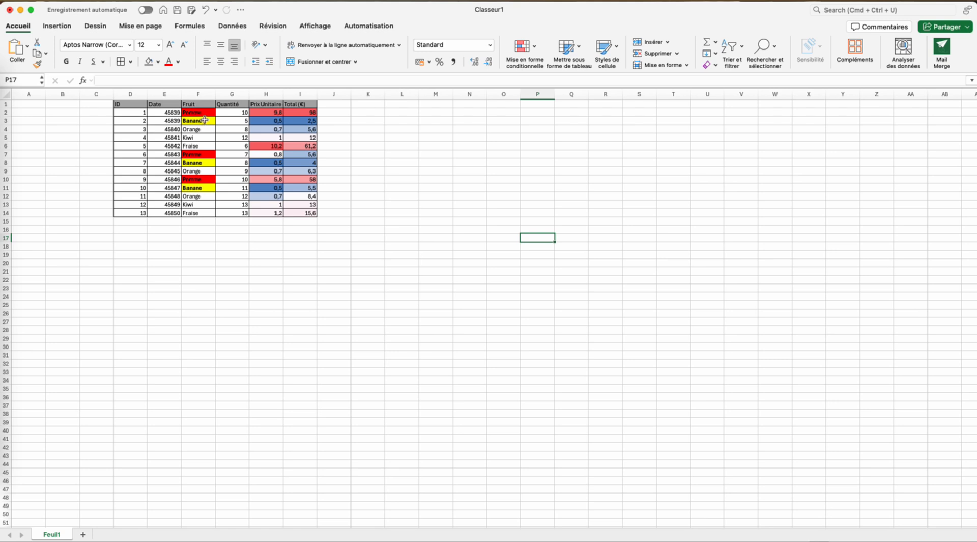
Replace the fruit name in cell F8 with "abricot" to test the Banane rule.
left_click(203, 120)
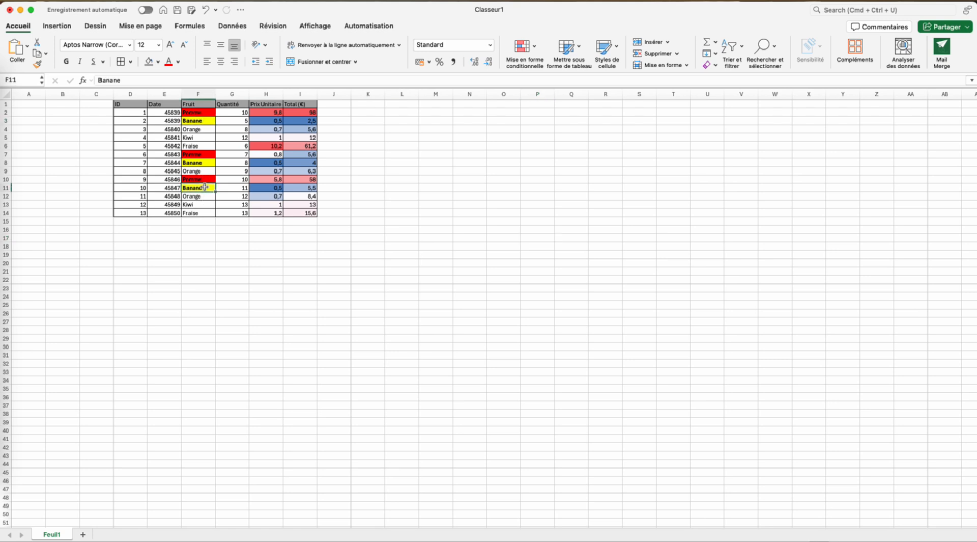
left_click(243, 275)
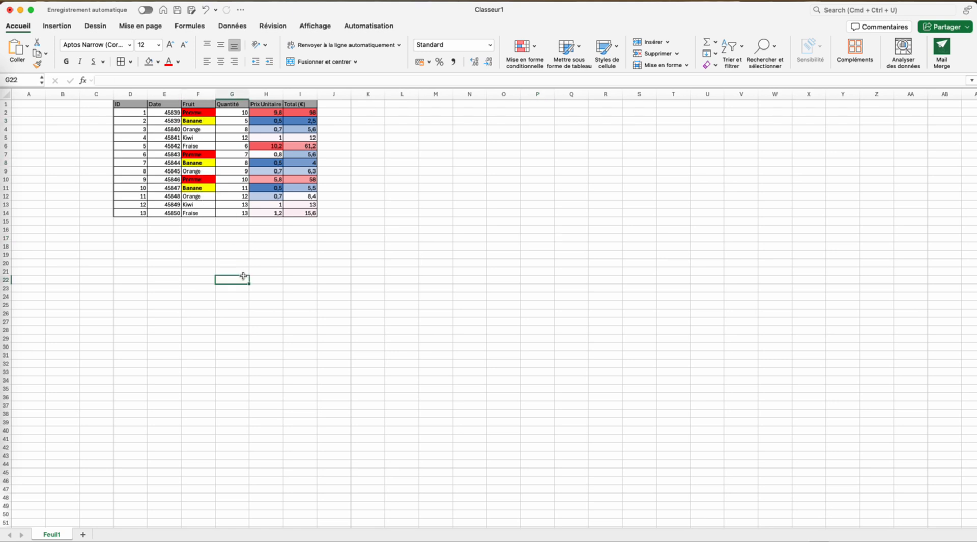
left_click(194, 163)
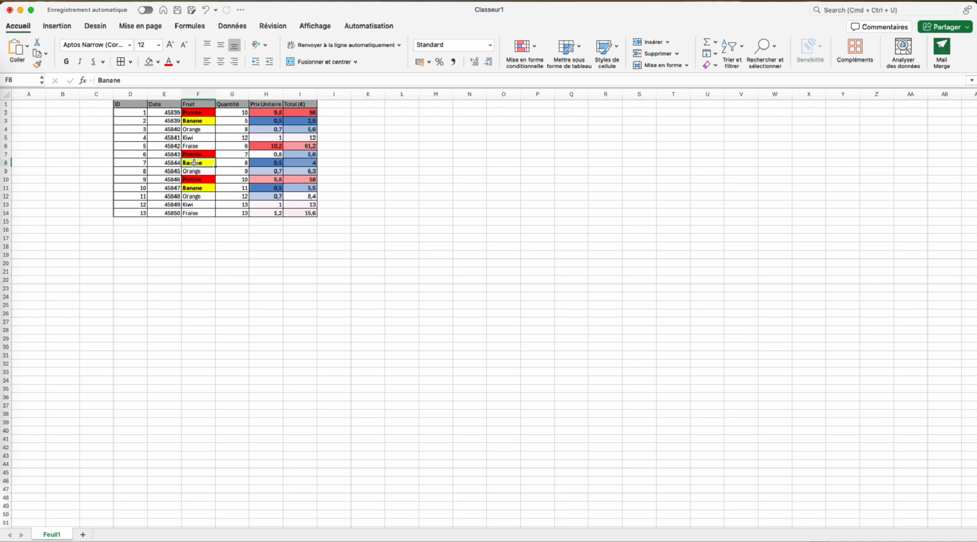
type("abricot")
key("Return")
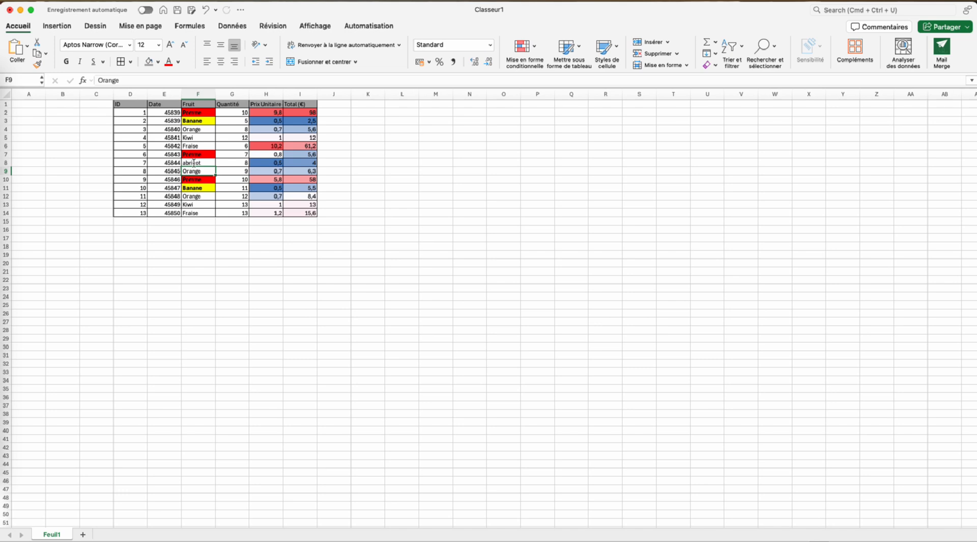
Change the fruit name in cell F8 back to "Banane".
left_click(194, 163)
type("Banane")
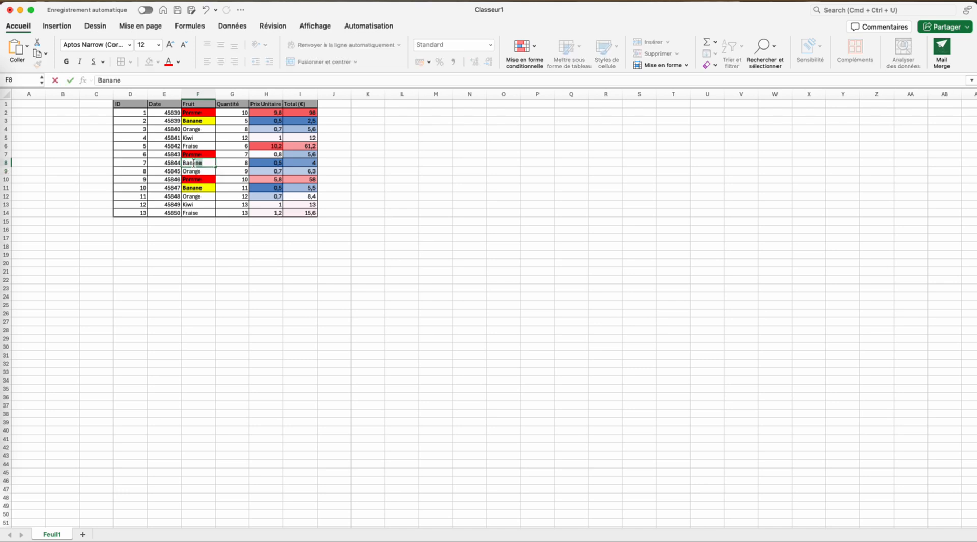
key("Return")
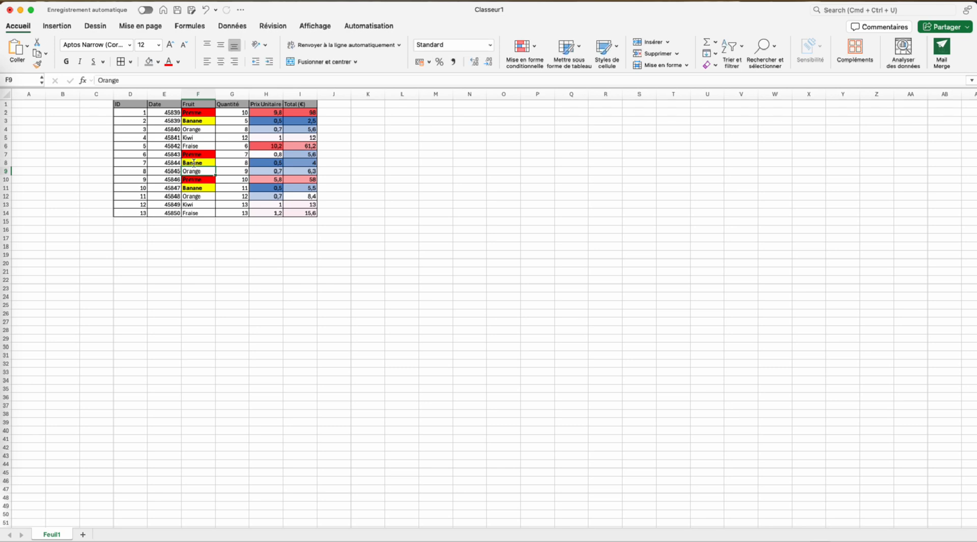
left_click(481, 274)
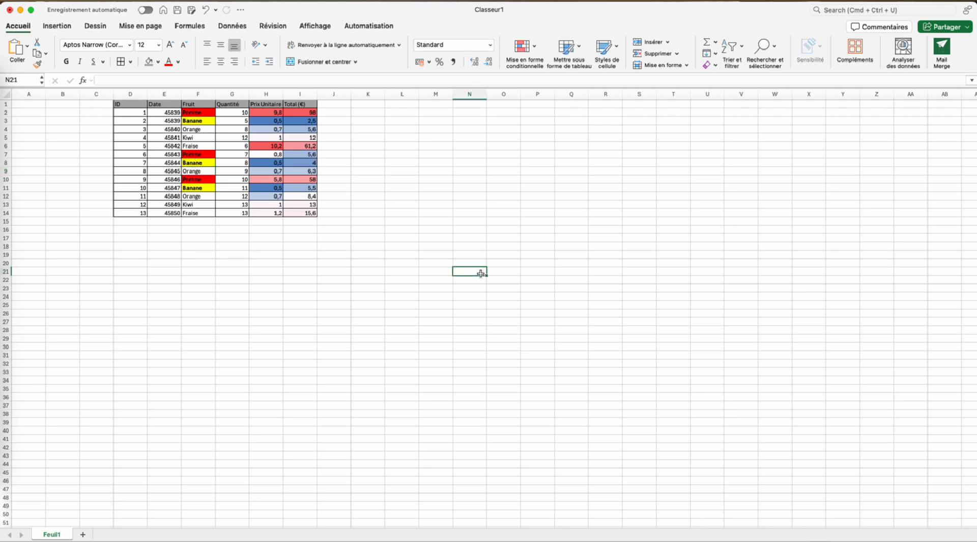